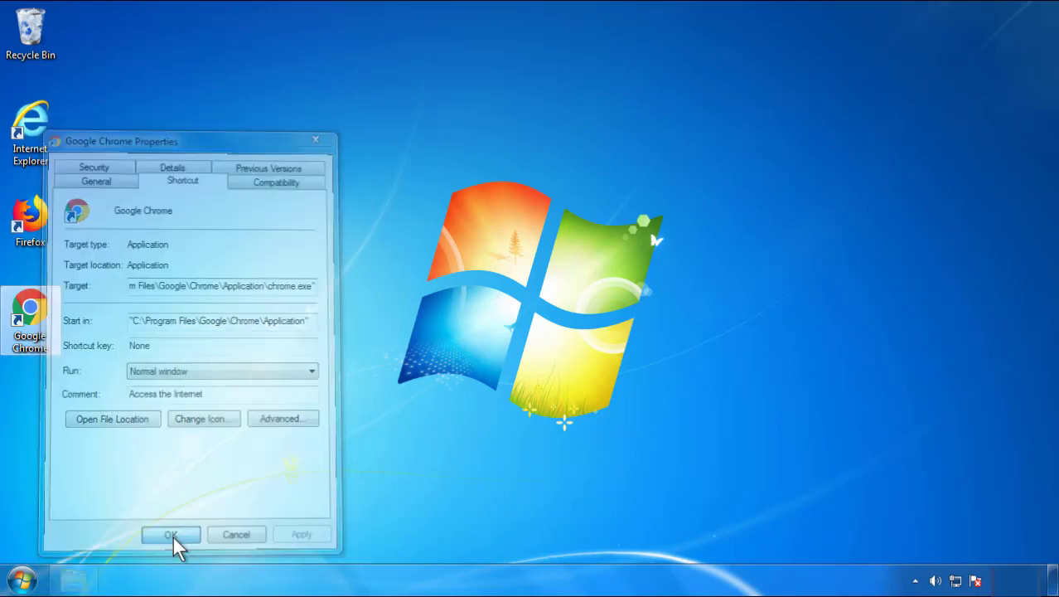
Close the Google Chrome shortcut's Properties dialog with OK
{"action": "left_click", "coordinate": [23, 580]}
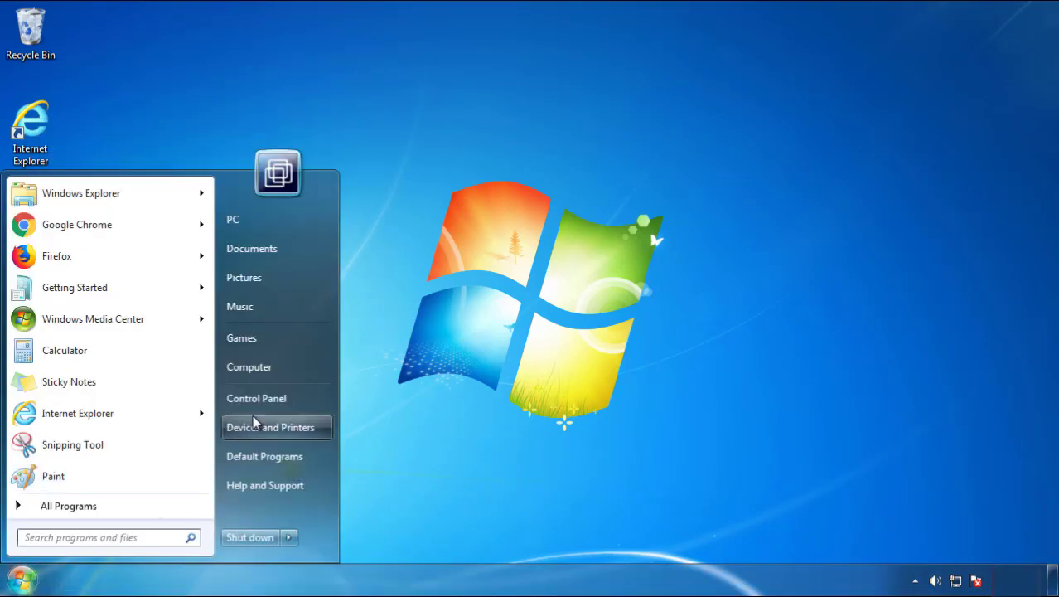
Show the installed programs in Control Panel, sorted by Installed On with newest first
{"action": "left_click", "coordinate": [267, 397]}
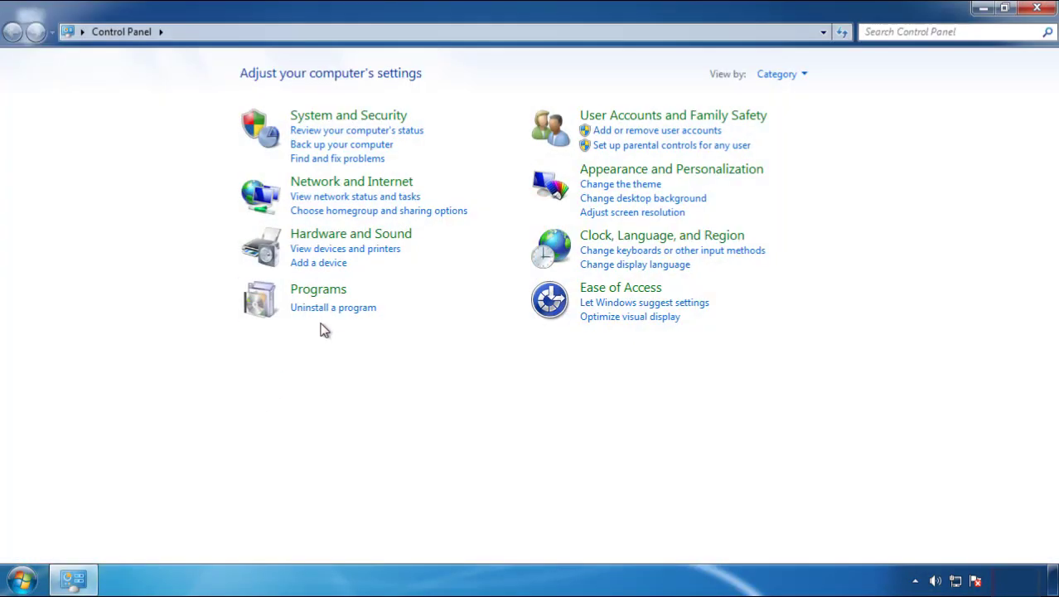
{"action": "left_click", "coordinate": [331, 308]}
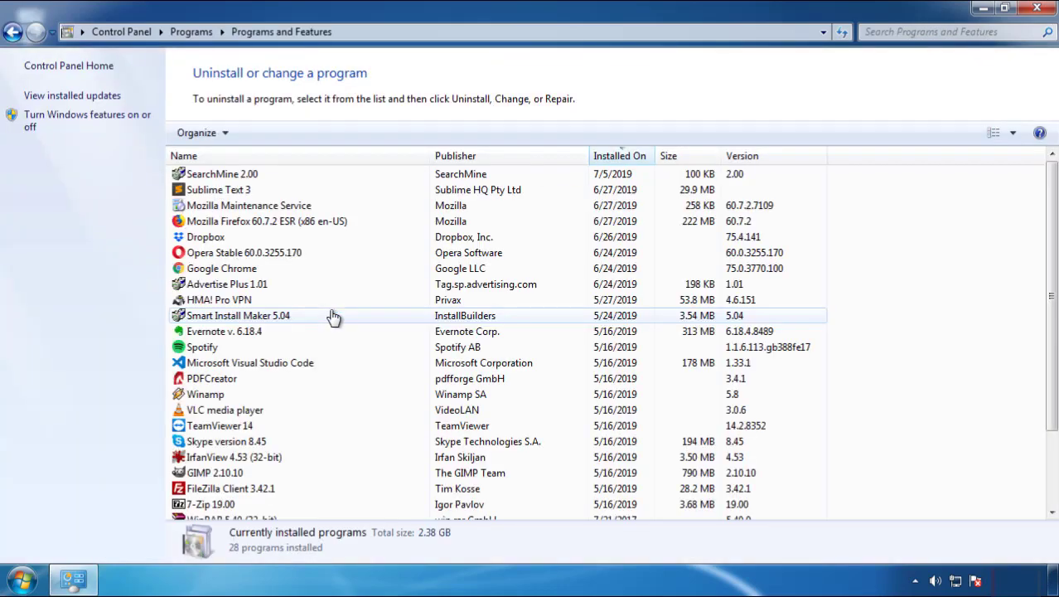
{"action": "left_click", "coordinate": [621, 158]}
{"action": "left_click", "coordinate": [614, 157]}
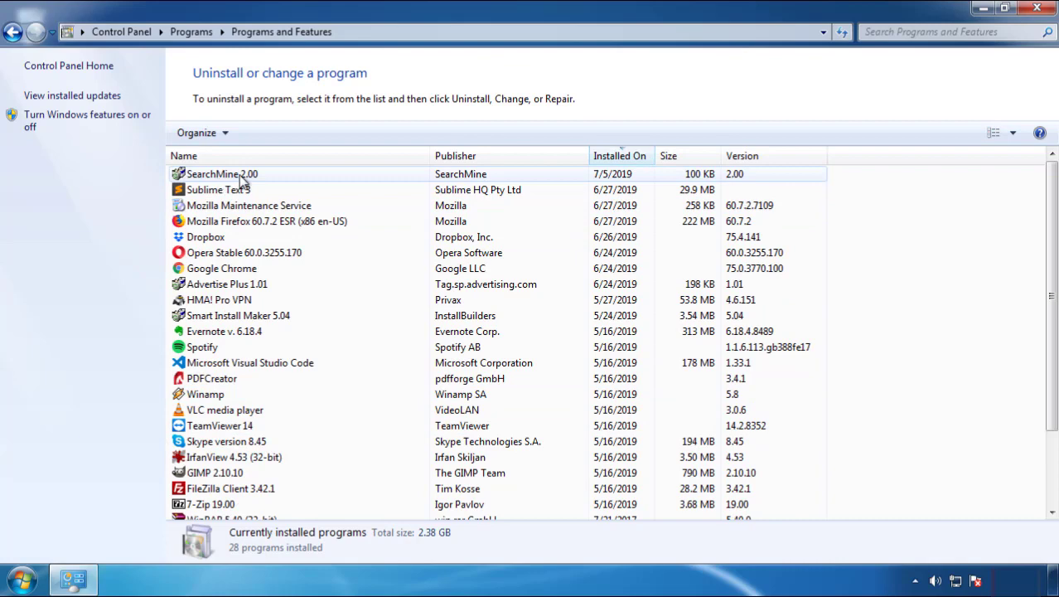
Uninstall SearchMine 2.00 and close the Programs and Features window
{"action": "left_click", "coordinate": [222, 176]}
{"action": "left_click", "coordinate": [264, 133]}
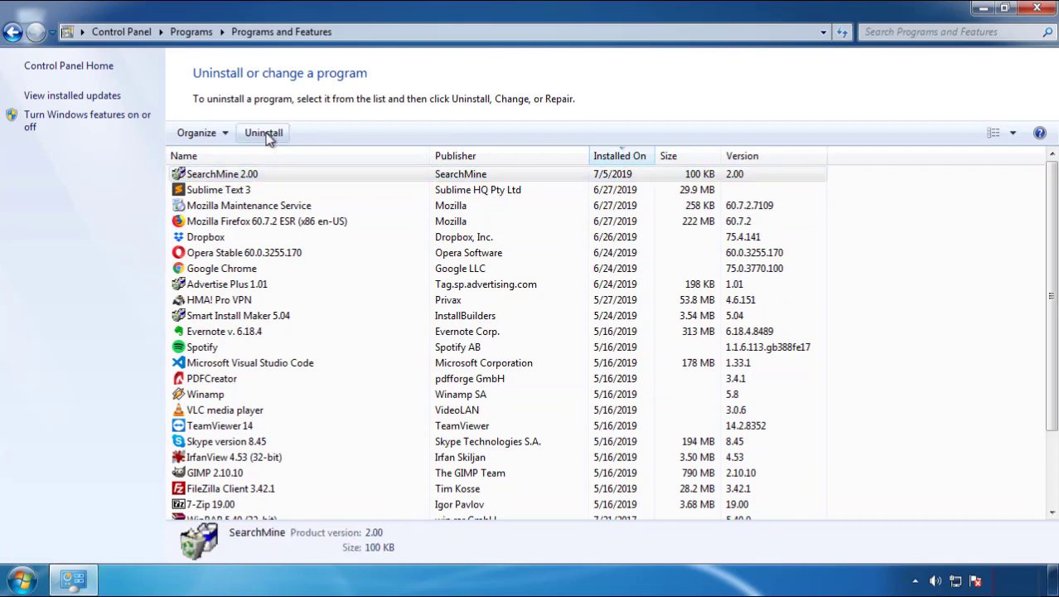
{"action": "left_click", "coordinate": [618, 440]}
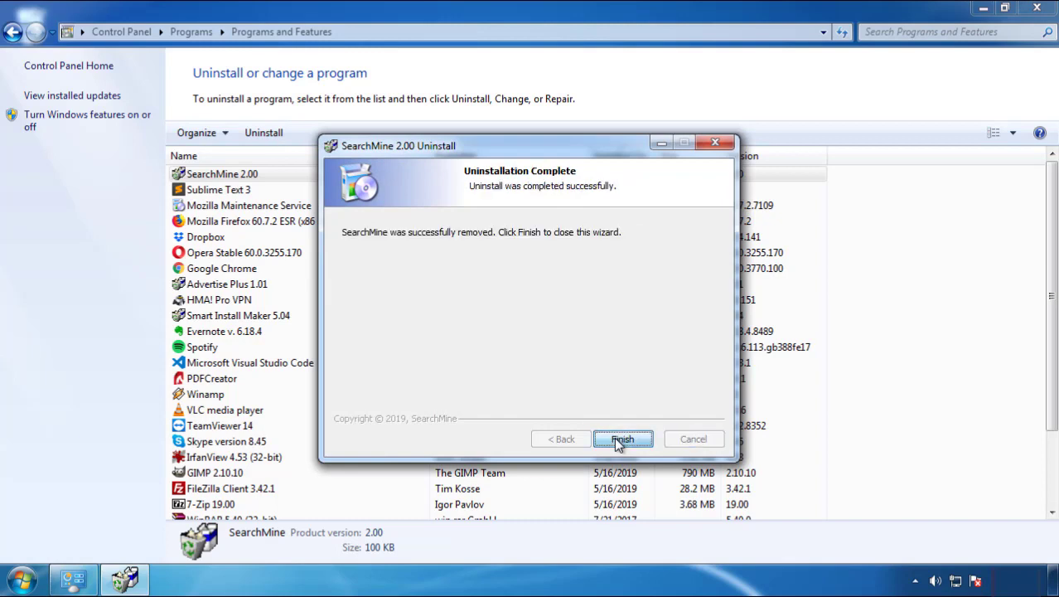
{"action": "left_click", "coordinate": [618, 439]}
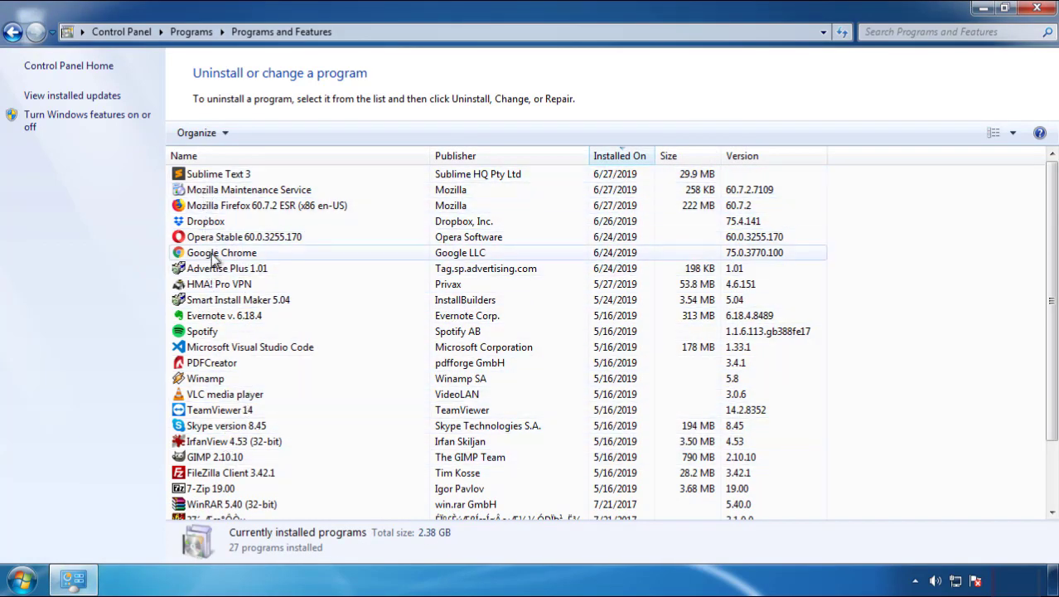
{"action": "left_click", "coordinate": [1037, 10]}
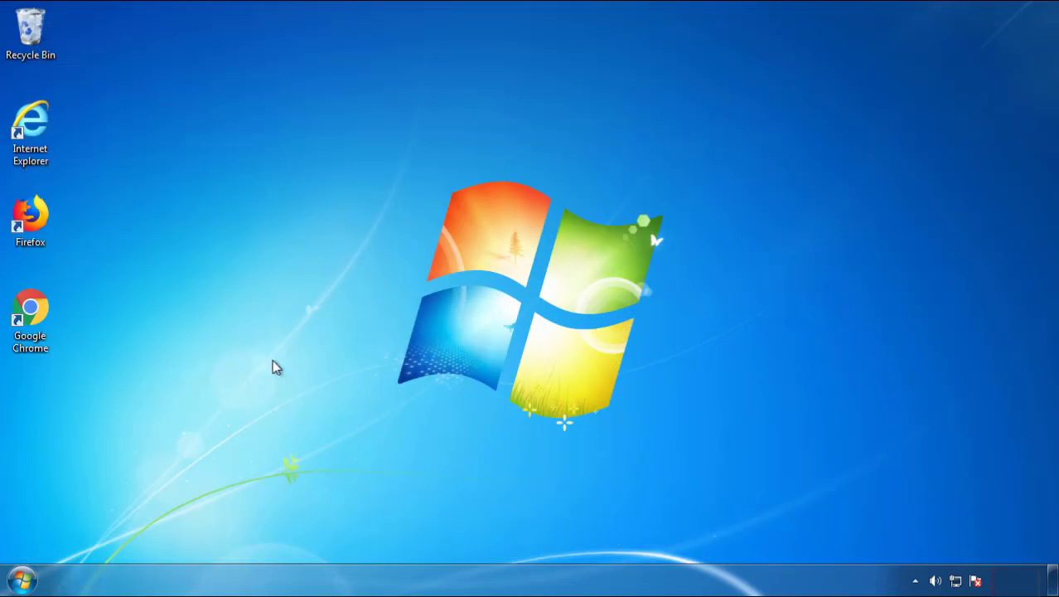
Restart Windows and choose Safe Mode from the F8 boot menu
{"action": "left_click", "coordinate": [20, 583]}
{"action": "left_click", "coordinate": [288, 538]}
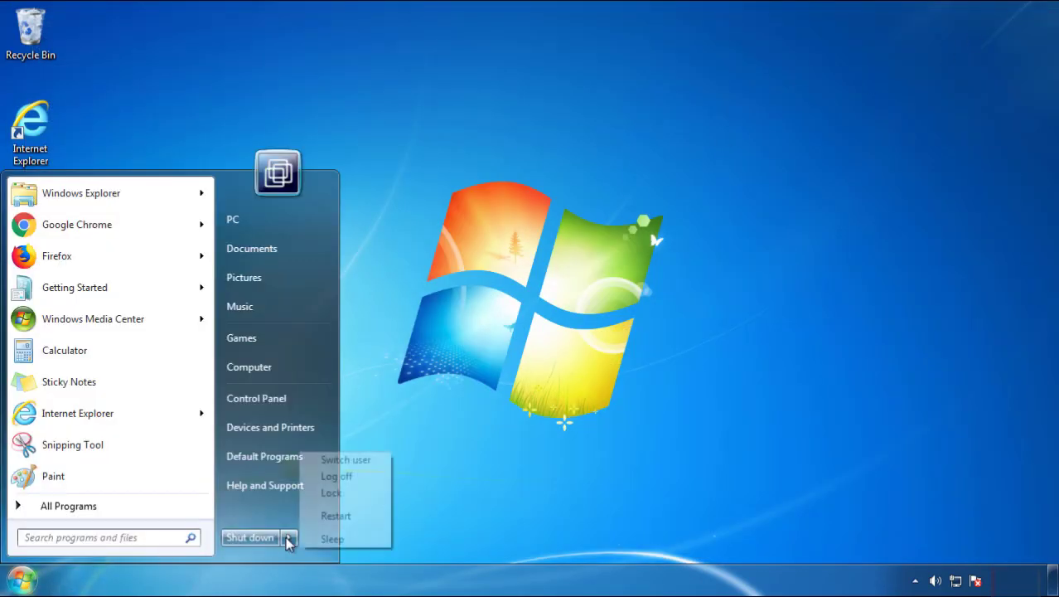
{"action": "left_click", "coordinate": [552, 451]}
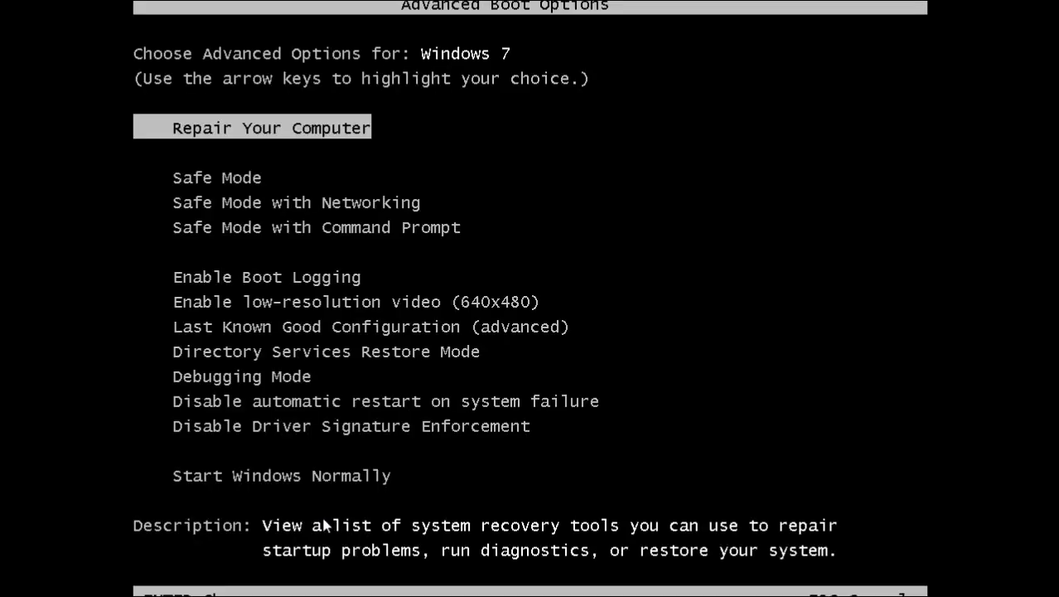
{"action": "key", "text": "Down"}
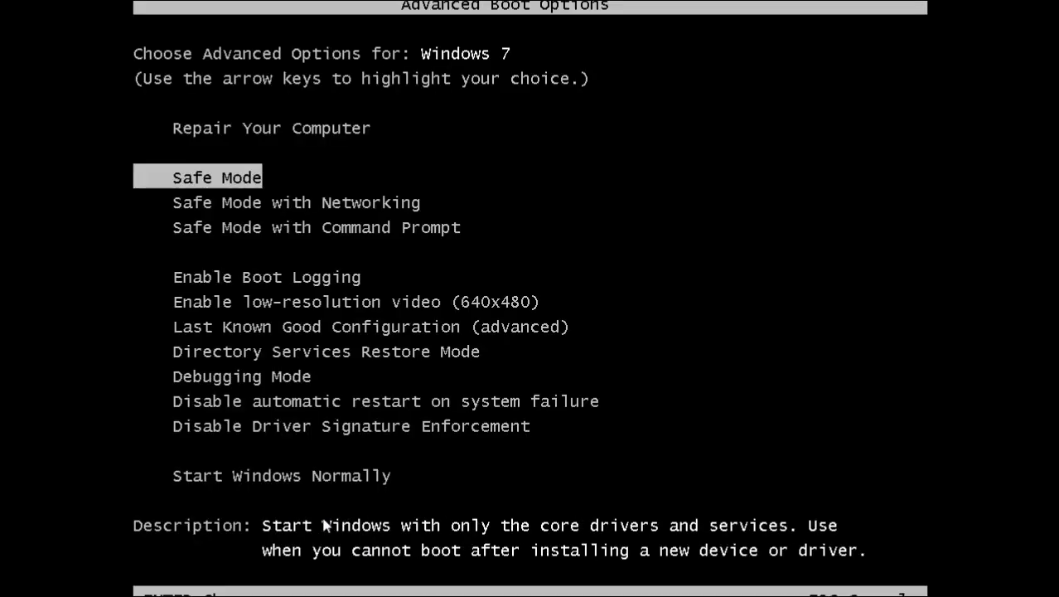
{"action": "key", "text": "Return"}
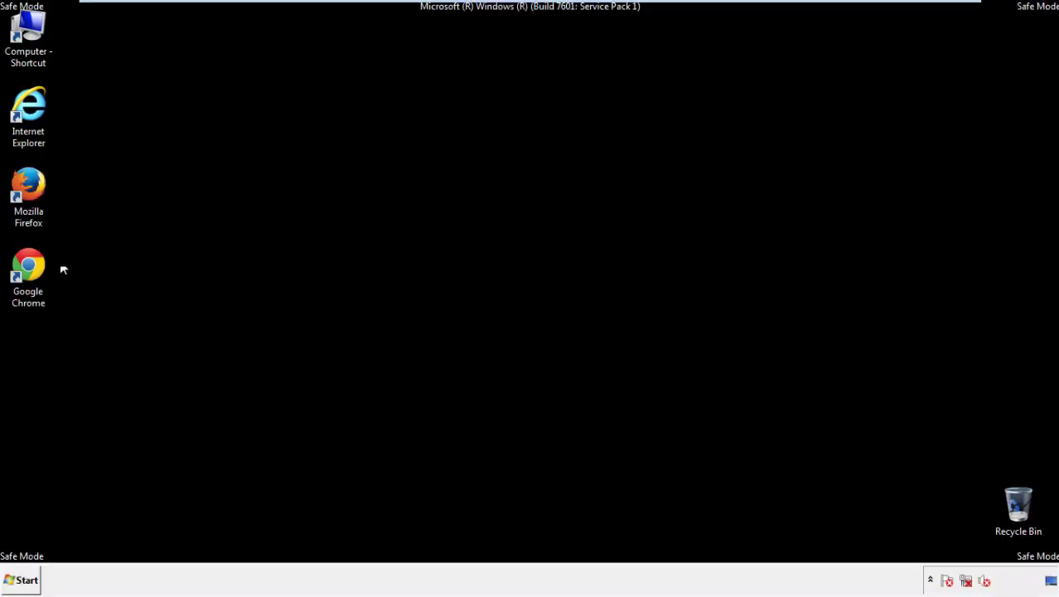
Launch Firefox, decline the default-browser prompt, and make the Menu Bar visible
{"action": "double_click", "coordinate": [37, 192]}
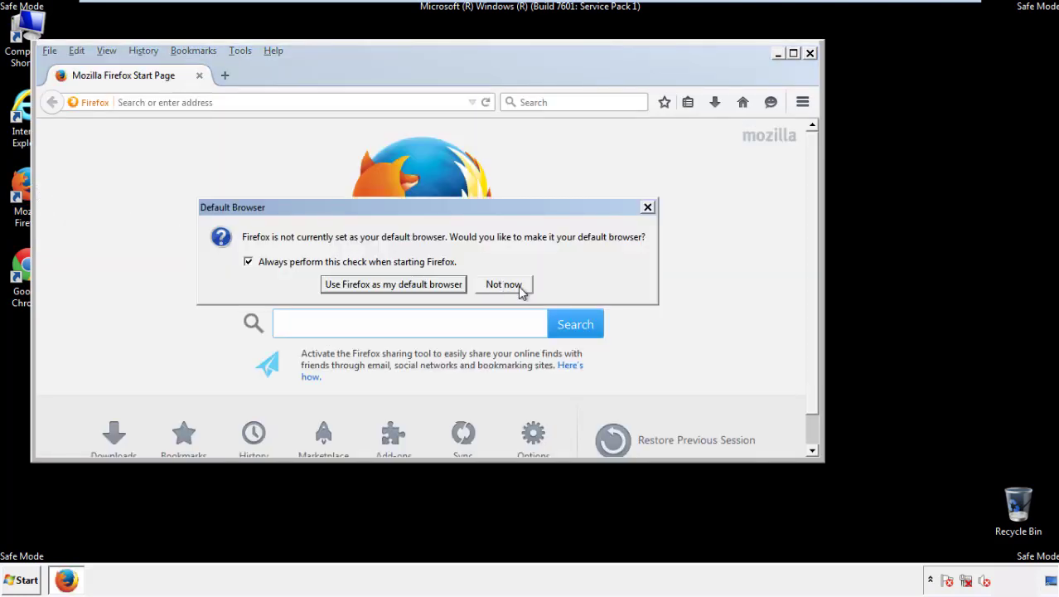
{"action": "left_click", "coordinate": [515, 284]}
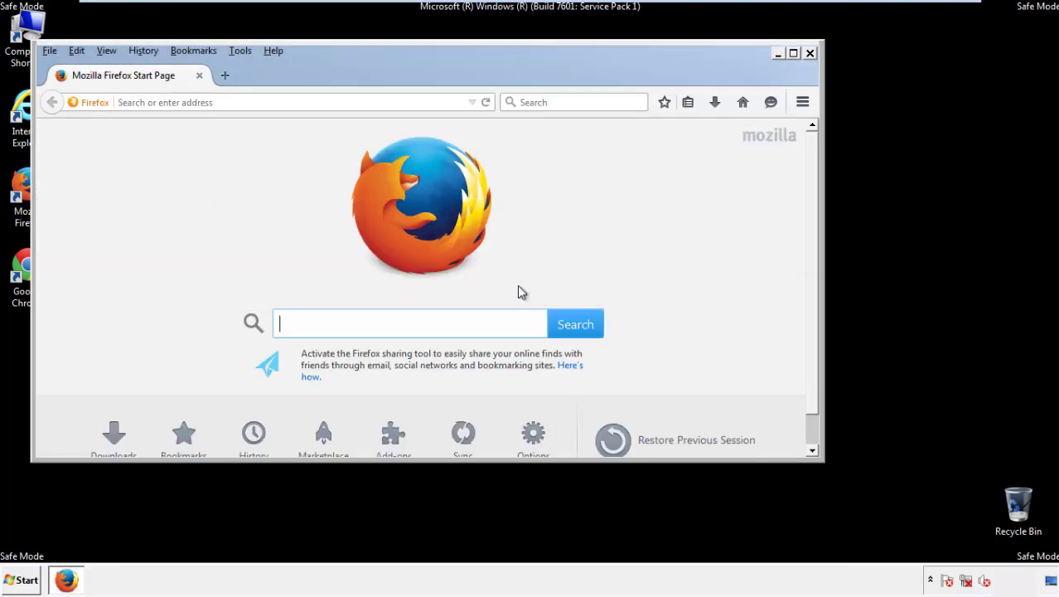
{"action": "right_click", "coordinate": [326, 73]}
{"action": "left_click", "coordinate": [342, 125]}
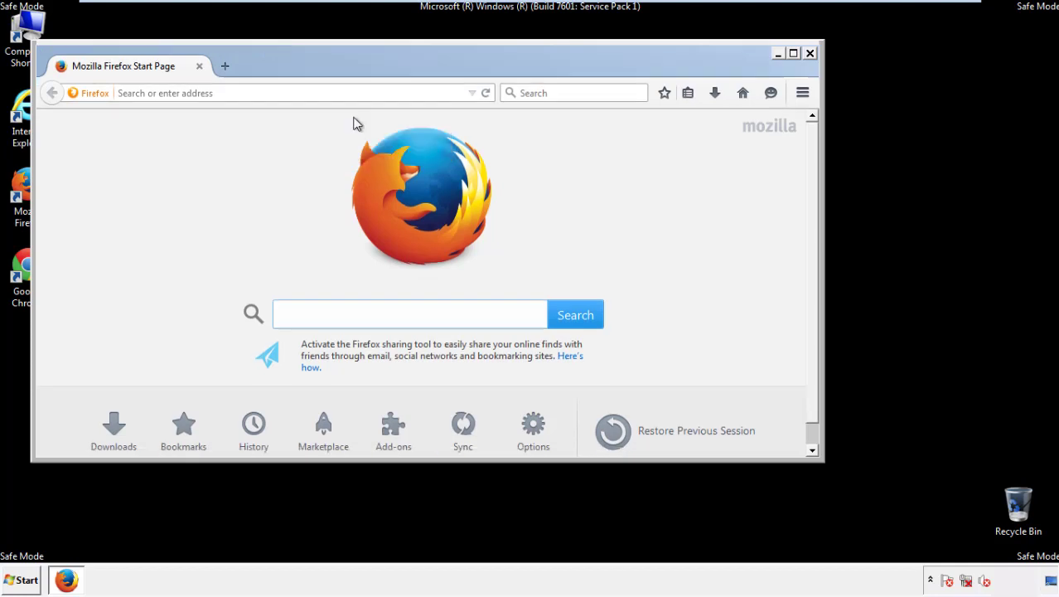
{"action": "right_click", "coordinate": [335, 68]}
{"action": "left_click", "coordinate": [346, 129]}
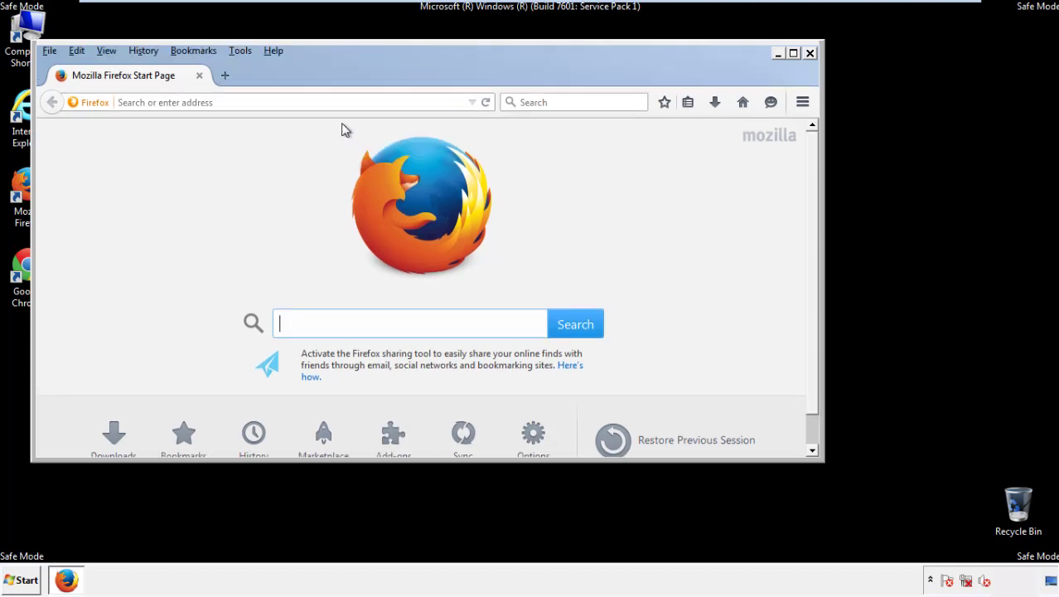
Clear all recent history for Everything, keeping Offline Website Data and Site Preferences checked
{"action": "left_click", "coordinate": [145, 51]}
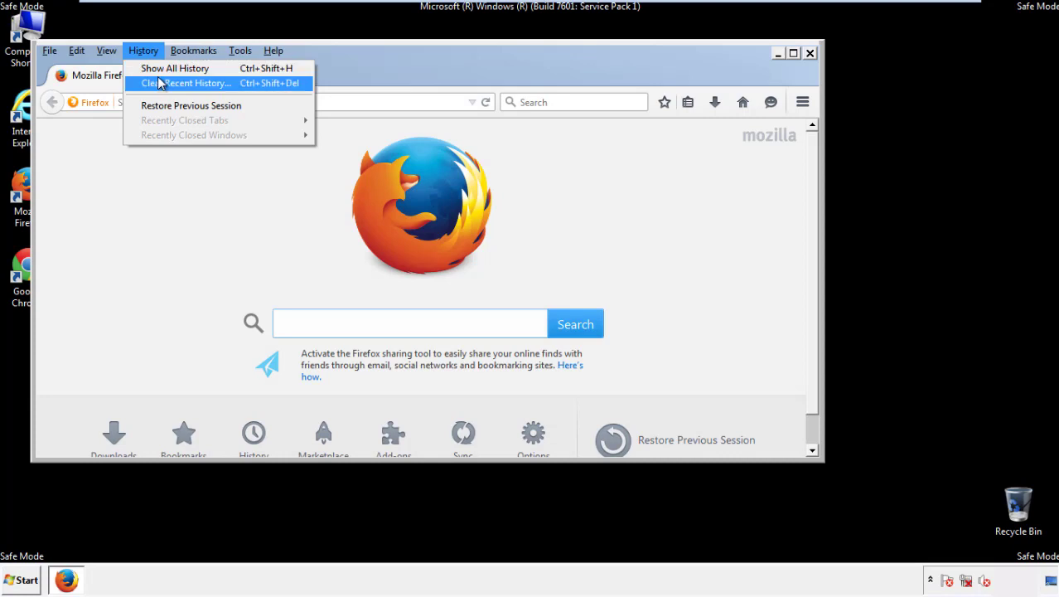
{"action": "left_click", "coordinate": [160, 83]}
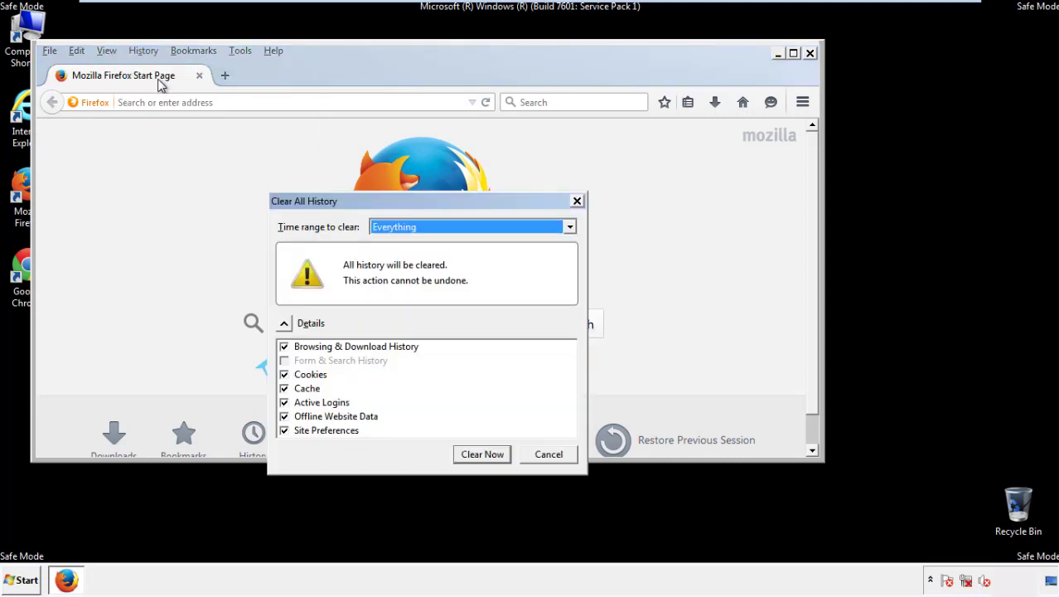
{"action": "left_click", "coordinate": [390, 227]}
{"action": "left_click", "coordinate": [398, 311]}
{"action": "left_click", "coordinate": [285, 416]}
{"action": "left_click", "coordinate": [284, 417]}
{"action": "left_click", "coordinate": [284, 431]}
{"action": "left_click", "coordinate": [284, 431]}
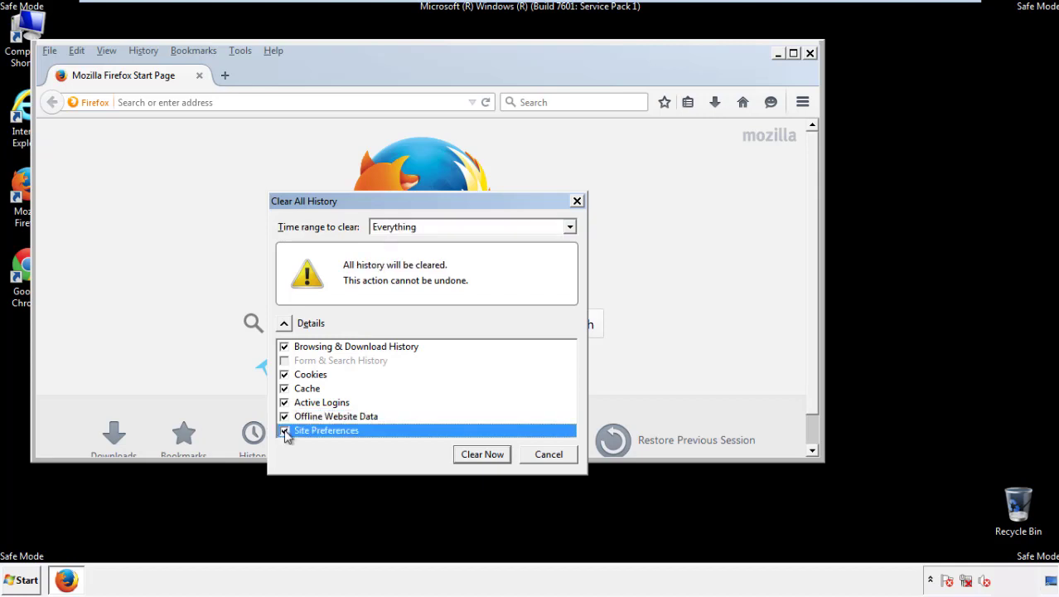
{"action": "left_click", "coordinate": [481, 454]}
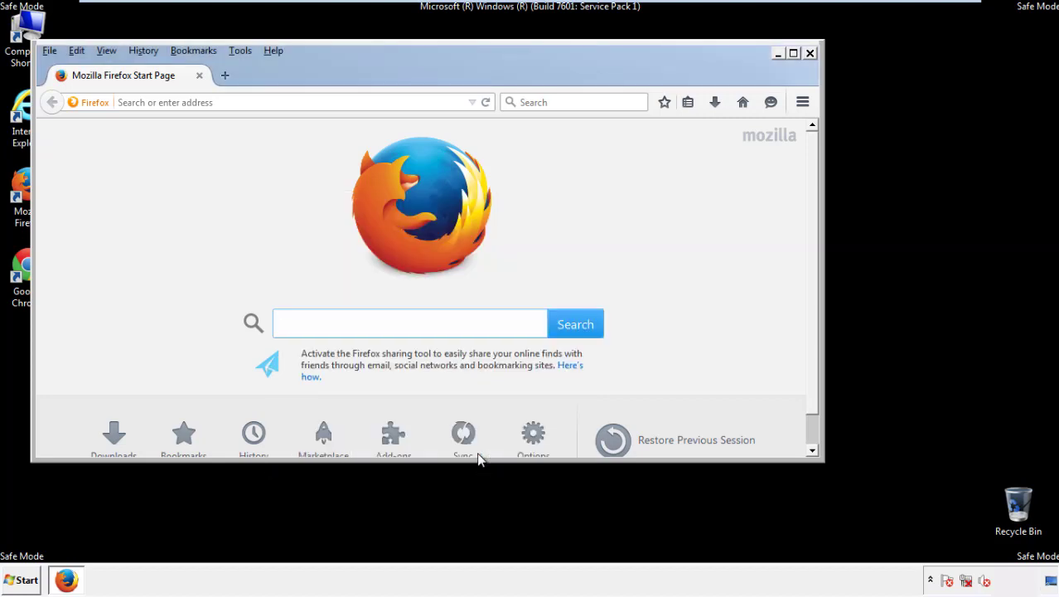
Refresh Firefox from Troubleshooting Information, decline the default-browser prompt, and close it
{"action": "left_click", "coordinate": [273, 51]}
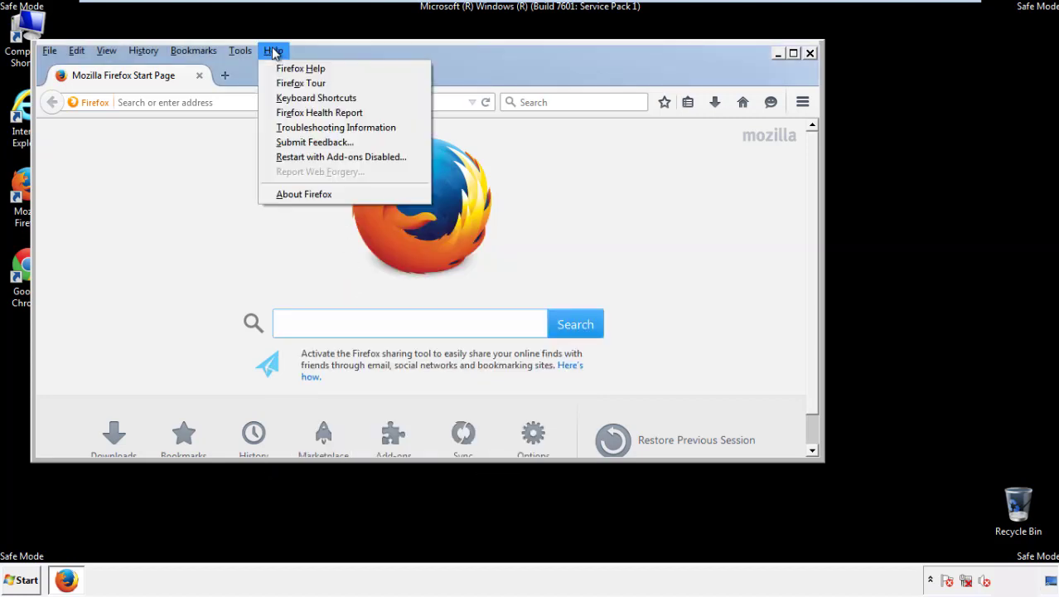
{"action": "left_click", "coordinate": [306, 127]}
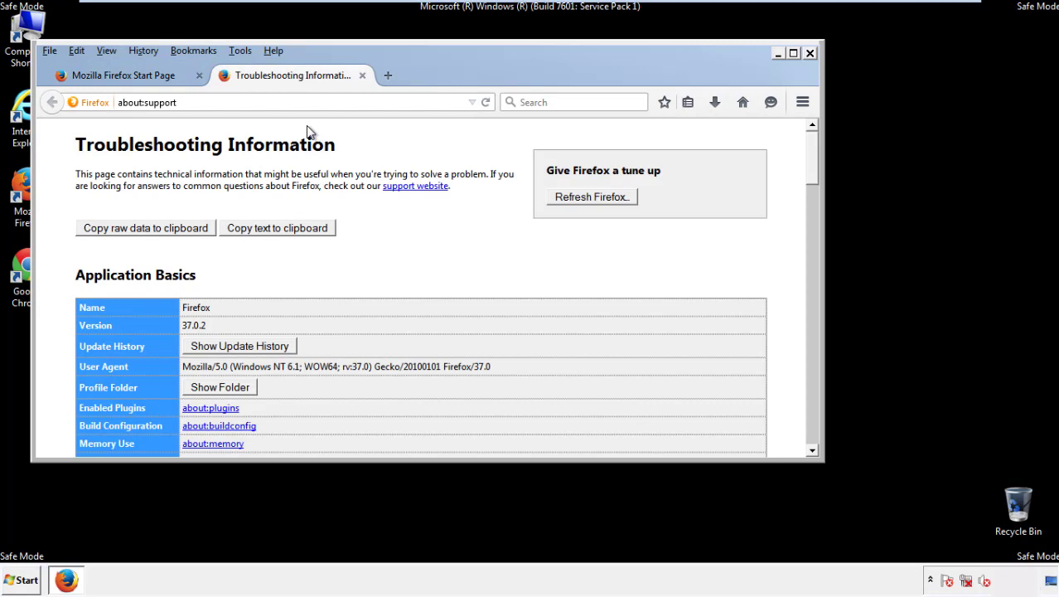
{"action": "left_click", "coordinate": [615, 199]}
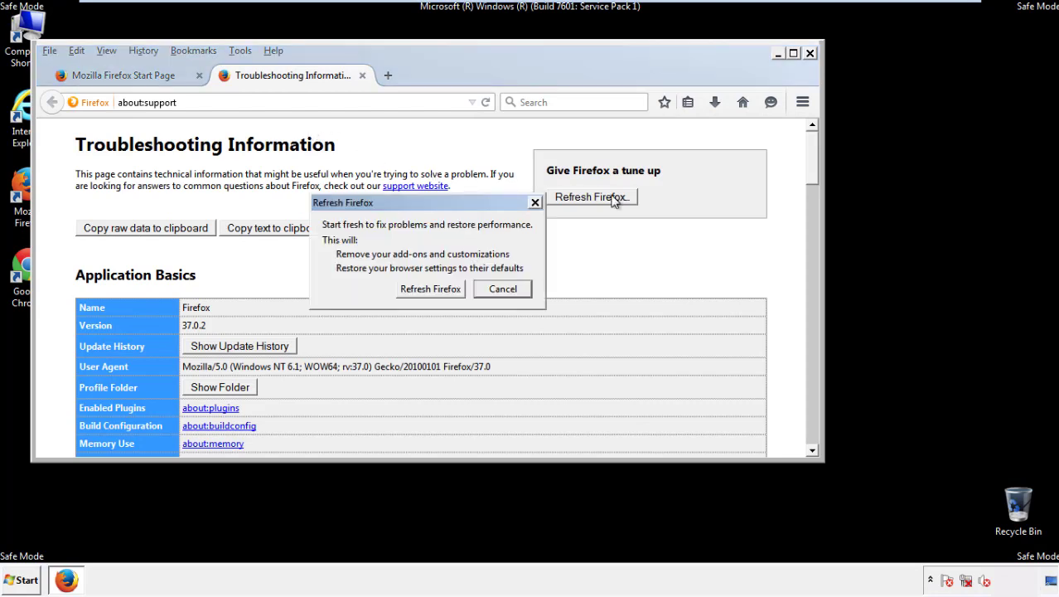
{"action": "left_click", "coordinate": [431, 288]}
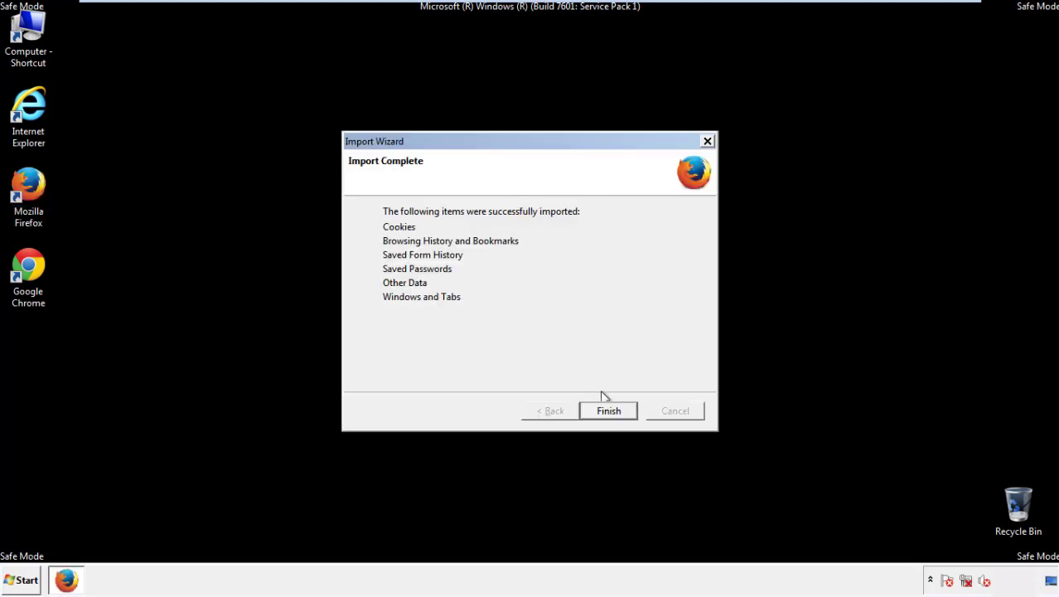
{"action": "left_click", "coordinate": [609, 411]}
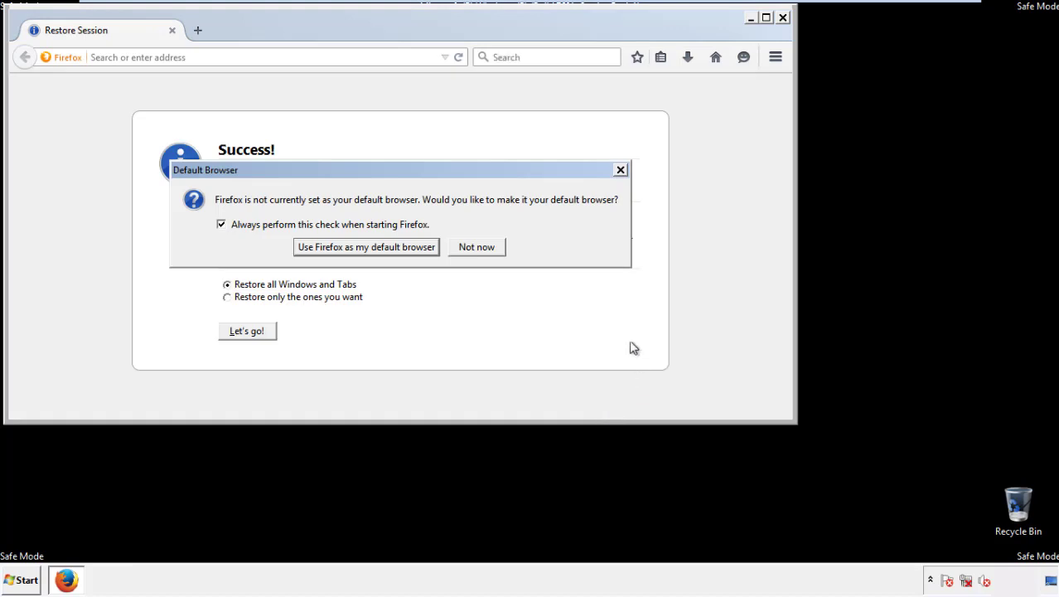
{"action": "left_click", "coordinate": [477, 249]}
{"action": "left_click", "coordinate": [783, 18]}
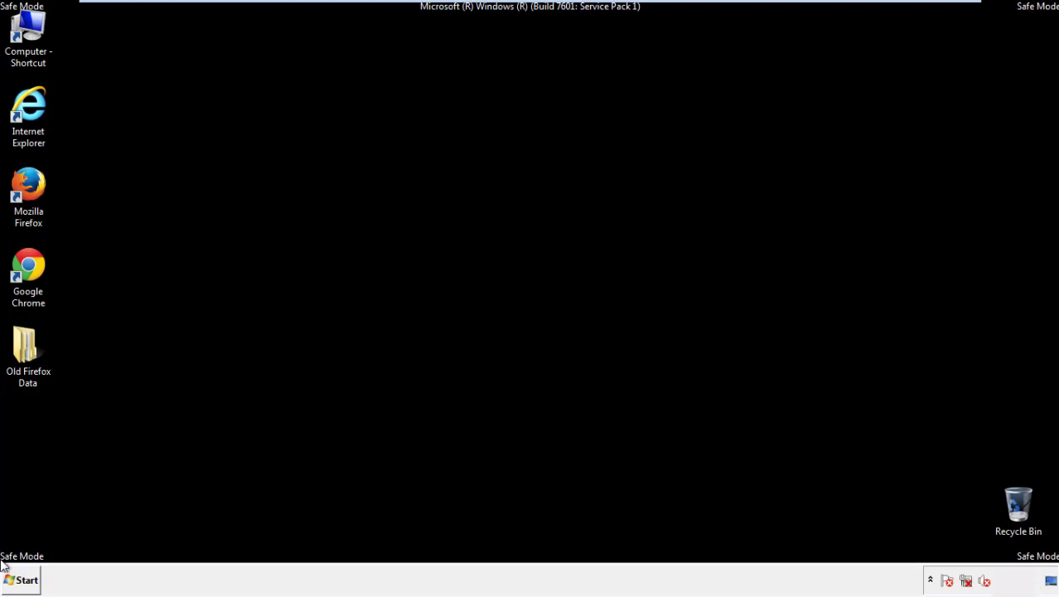
{"action": "left_click", "coordinate": [25, 263]}
Launch Chrome, dismiss the default-browser prompt, and reach the History page via Settings
{"action": "double_click", "coordinate": [24, 263]}
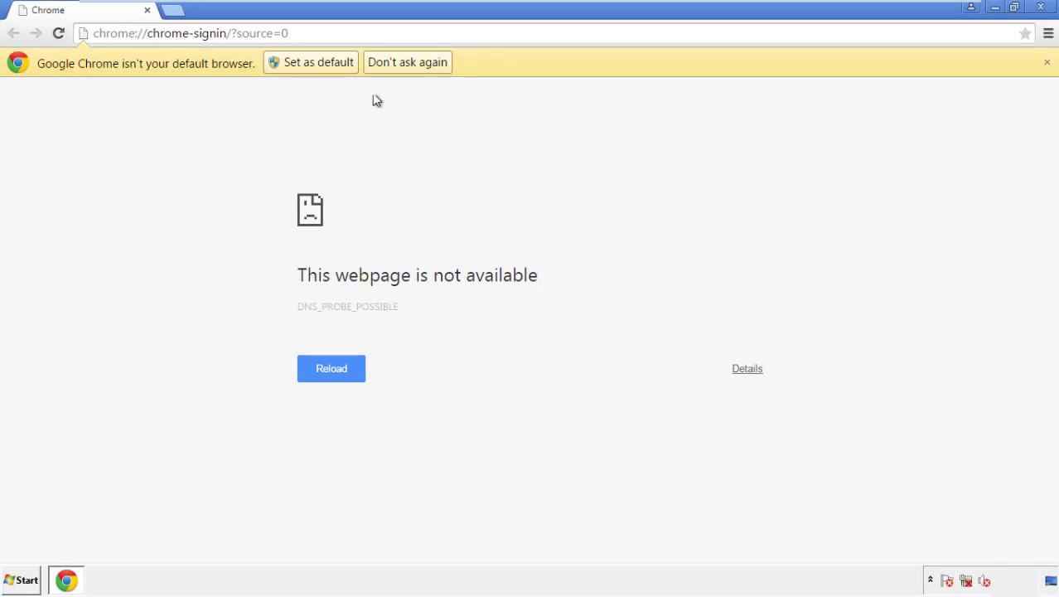
{"action": "left_click", "coordinate": [428, 67]}
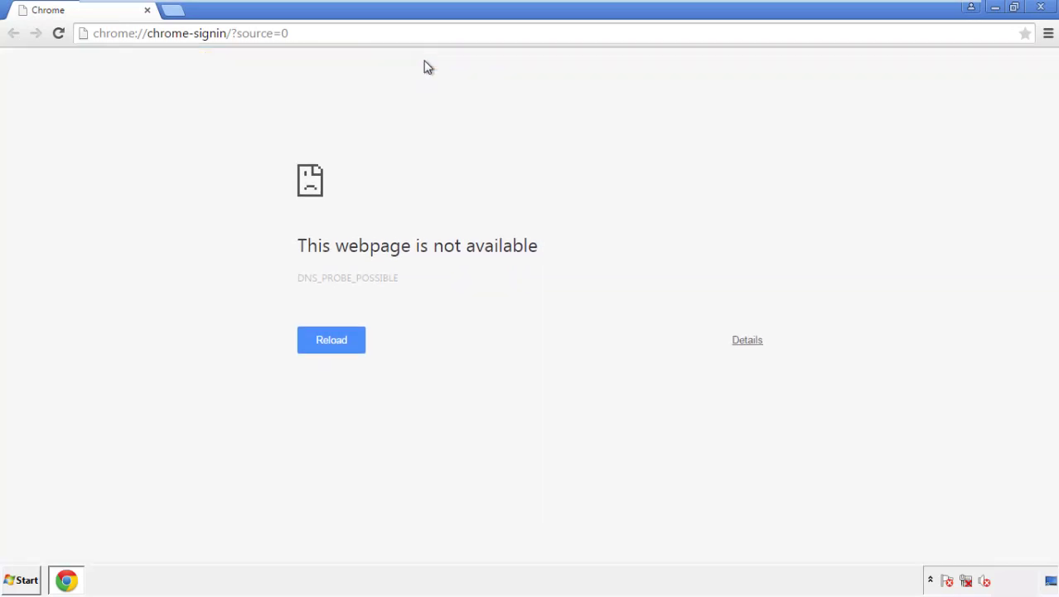
{"action": "left_click", "coordinate": [1049, 34]}
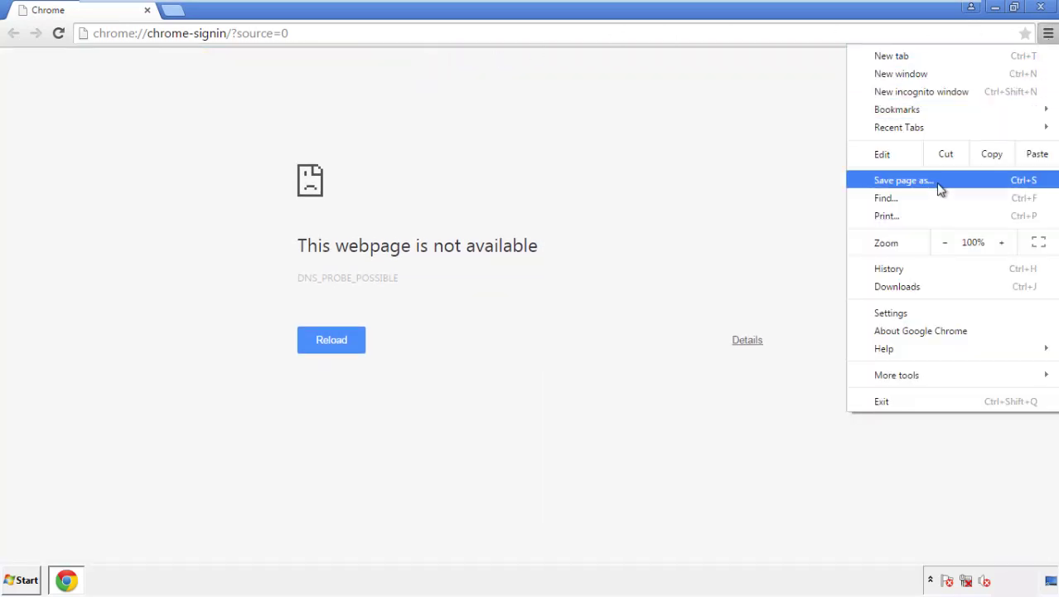
{"action": "left_click", "coordinate": [895, 313]}
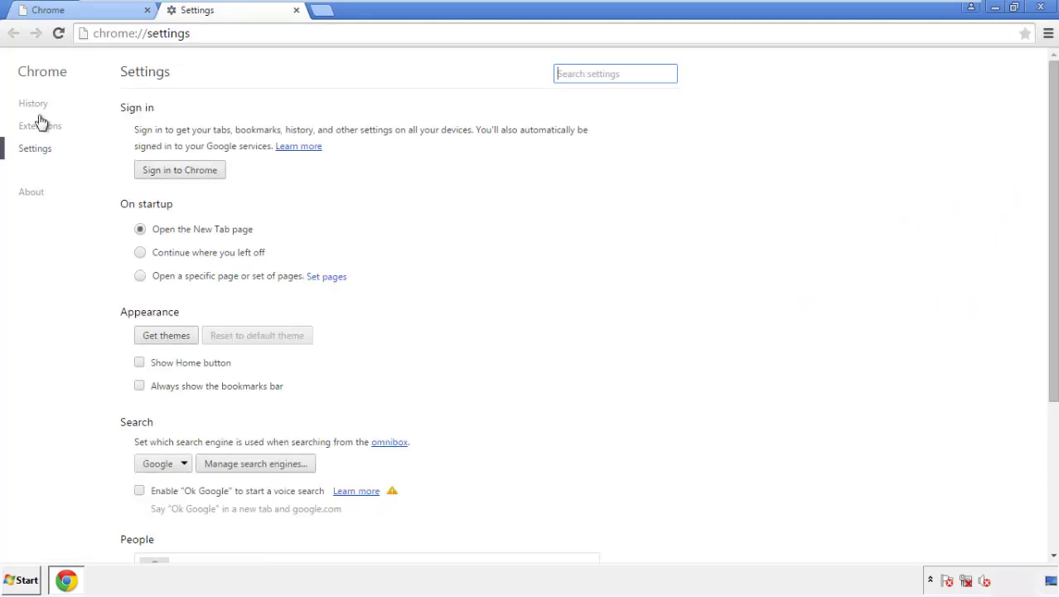
{"action": "left_click", "coordinate": [38, 107]}
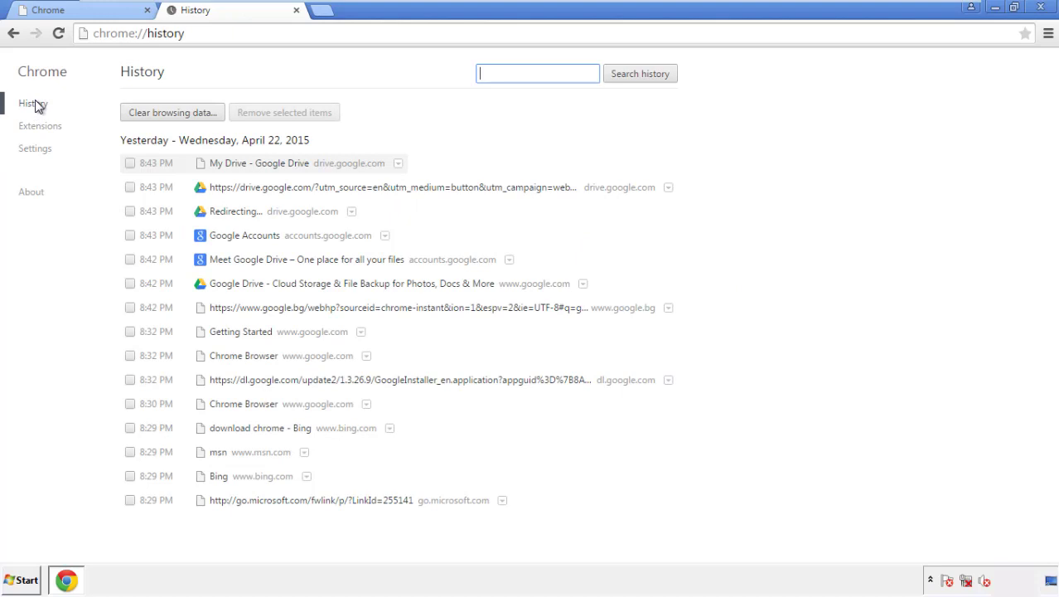
{"action": "left_click", "coordinate": [159, 116]}
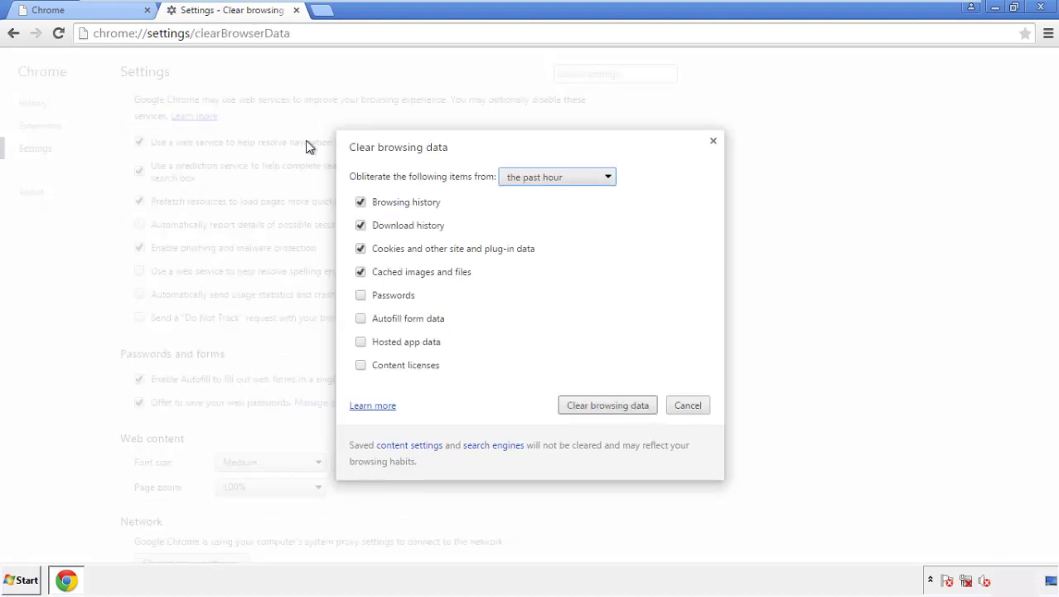
Clear Chrome browsing data from the beginning of time, including autofill form data
{"action": "left_click", "coordinate": [533, 177]}
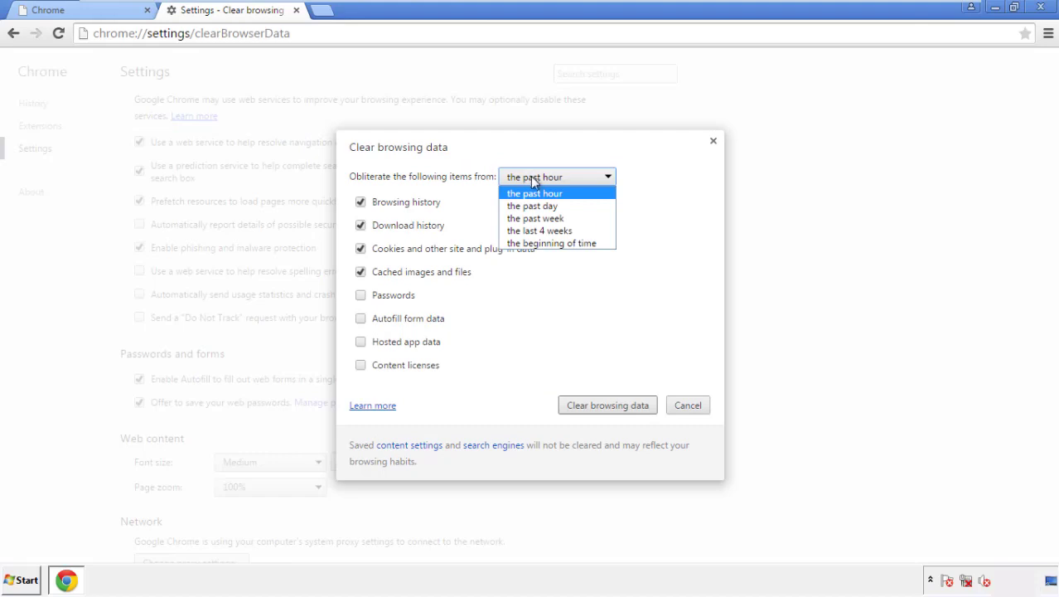
{"action": "left_click", "coordinate": [530, 246]}
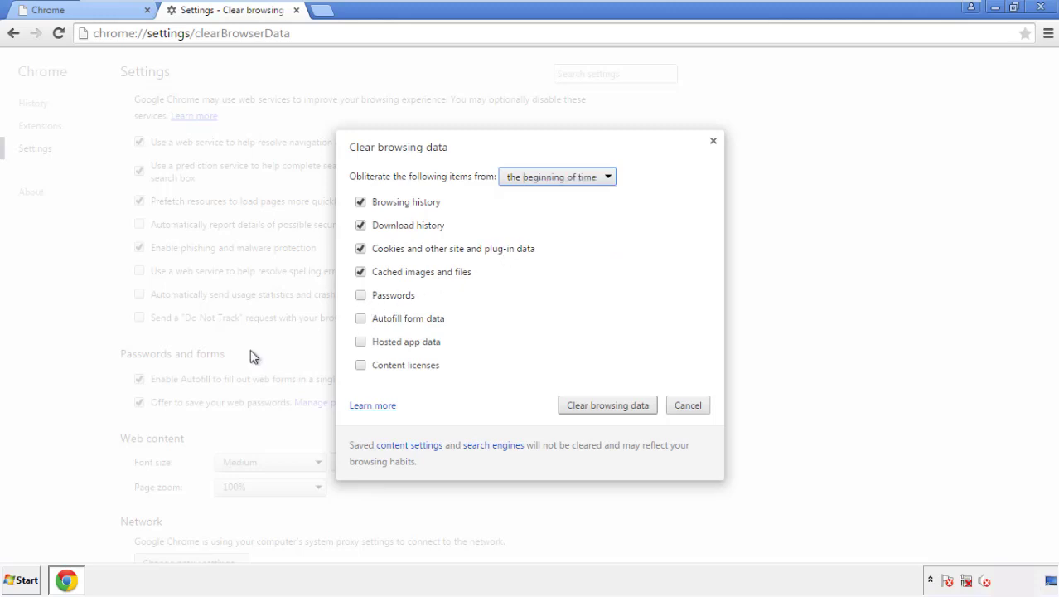
{"action": "left_click", "coordinate": [370, 324]}
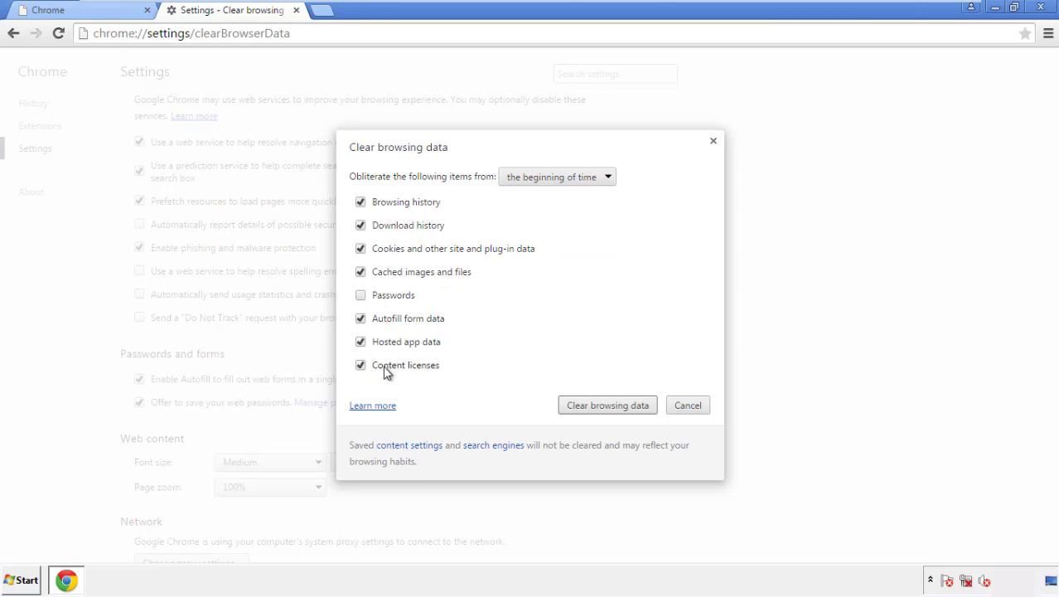
{"action": "left_click", "coordinate": [596, 409]}
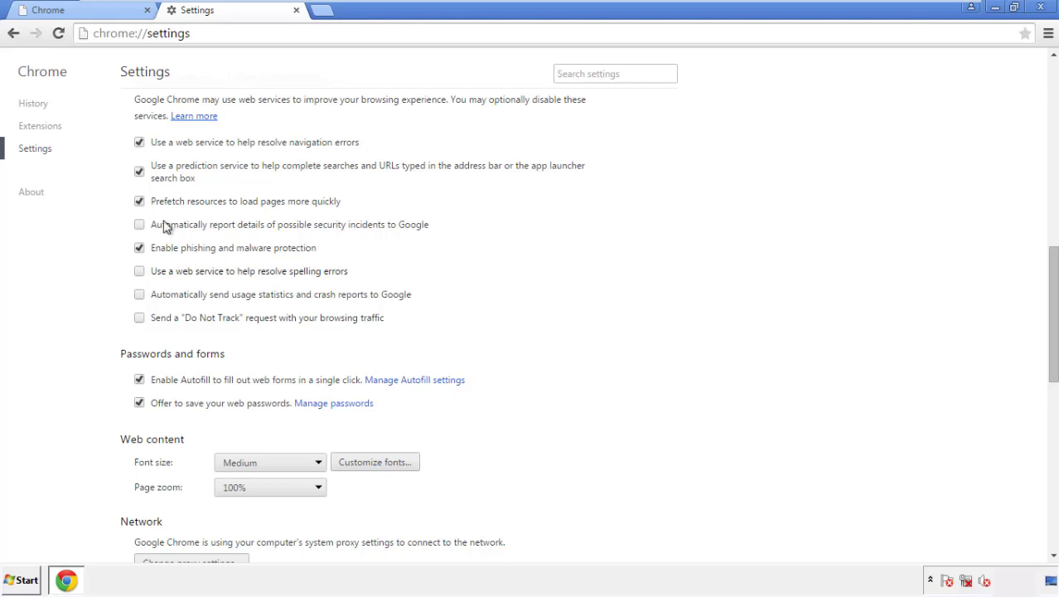
Reset Chrome settings to their original defaults and close the browser
{"action": "left_click_drag", "start_coordinate": [1053, 264], "coordinate": [1033, 462]}
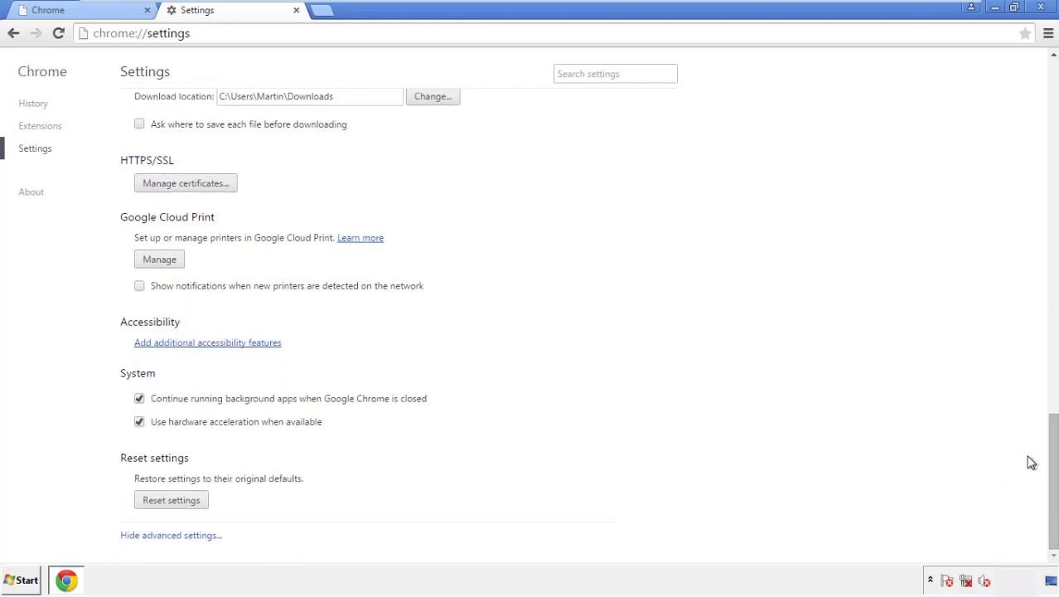
{"action": "left_click", "coordinate": [200, 504]}
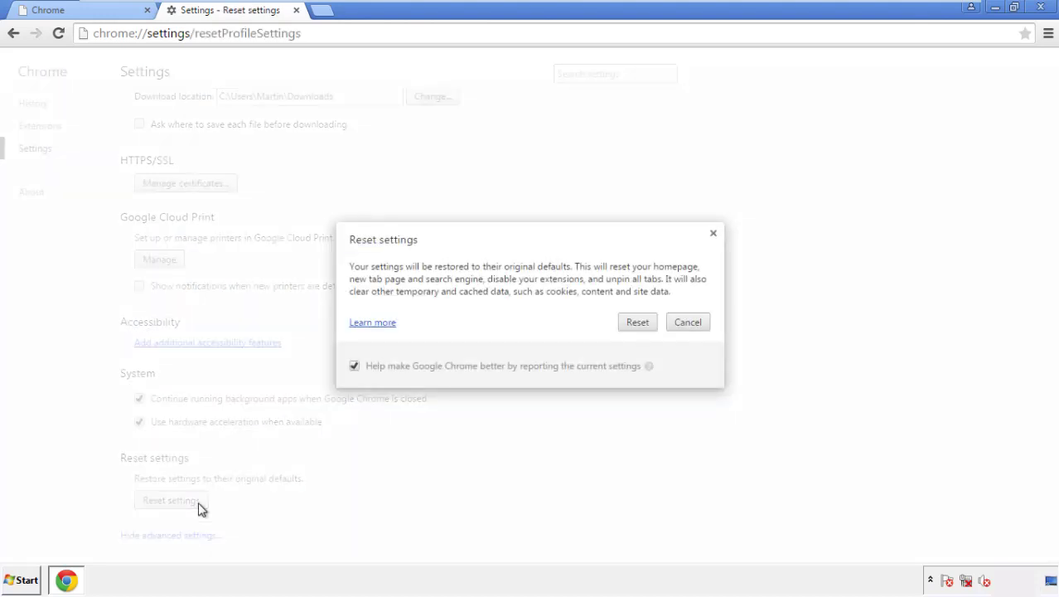
{"action": "left_click", "coordinate": [638, 321]}
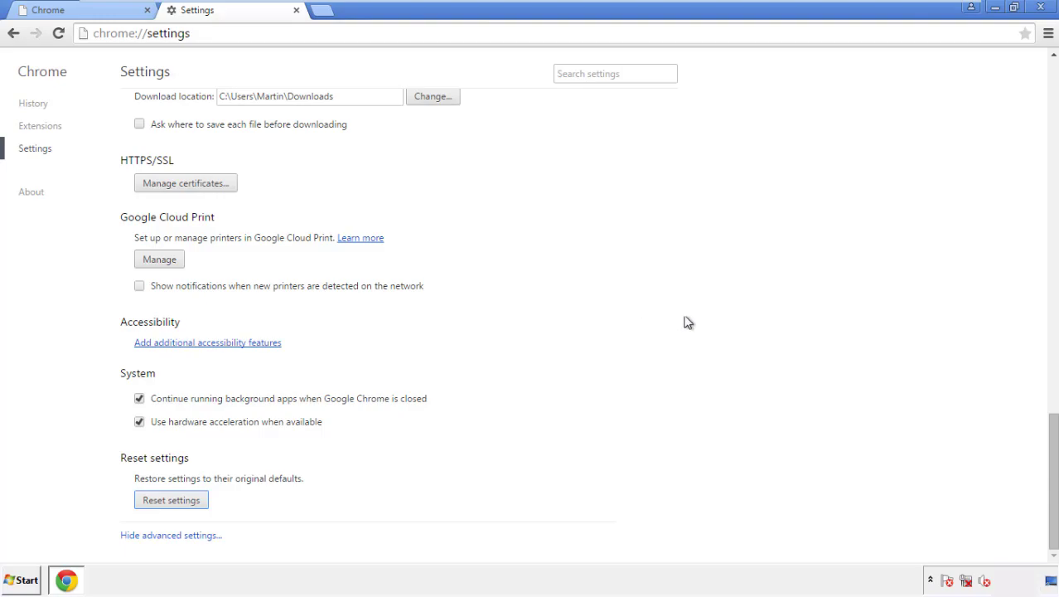
{"action": "left_click", "coordinate": [1040, 6]}
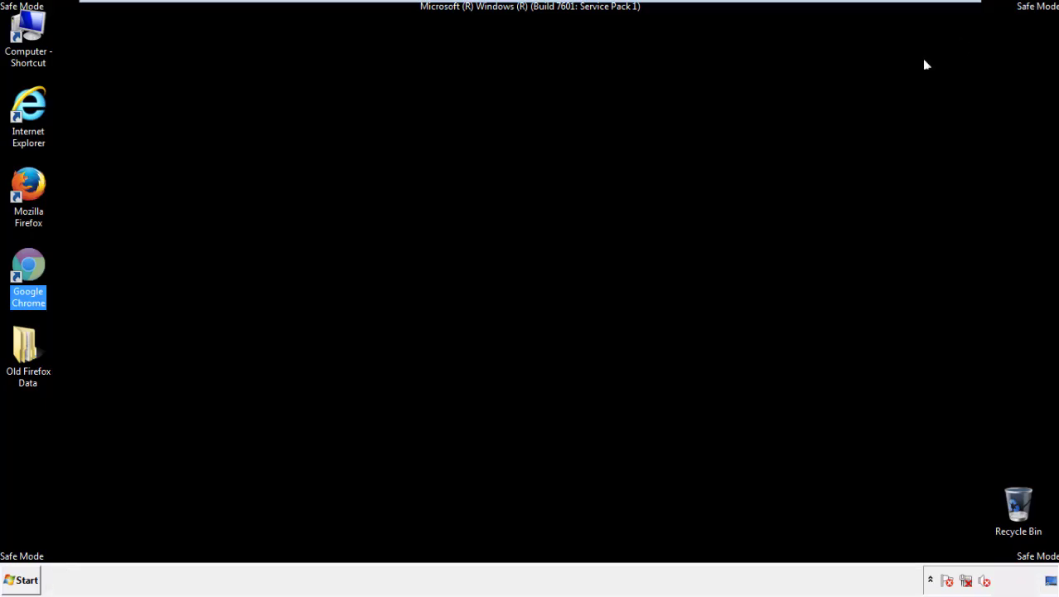
Remove the Search Mine extension in Firefox's Add-ons Manager, then close Firefox
{"action": "left_click", "coordinate": [572, 267]}
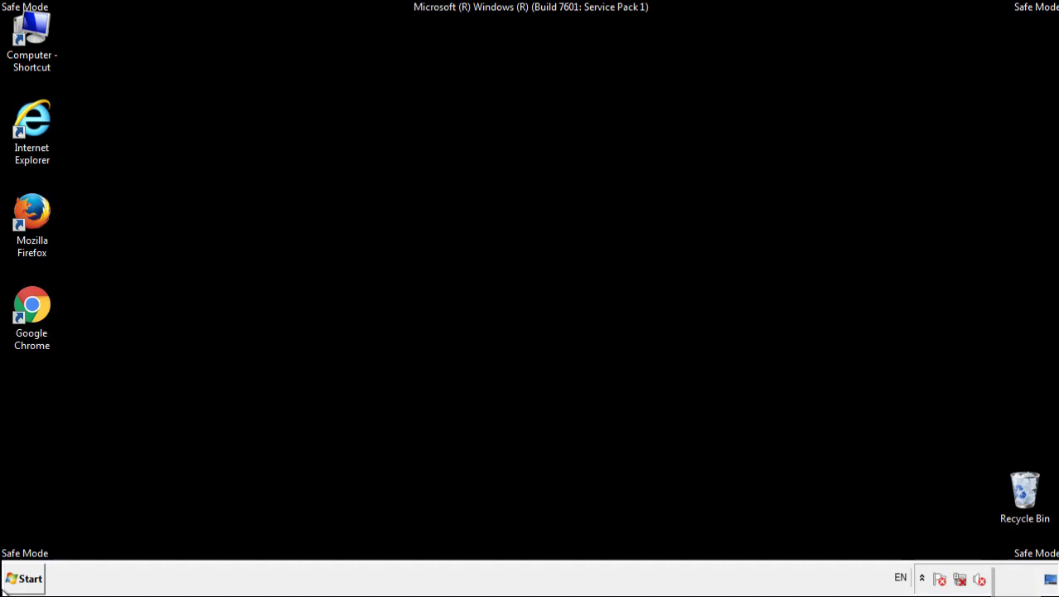
{"action": "double_click", "coordinate": [41, 207]}
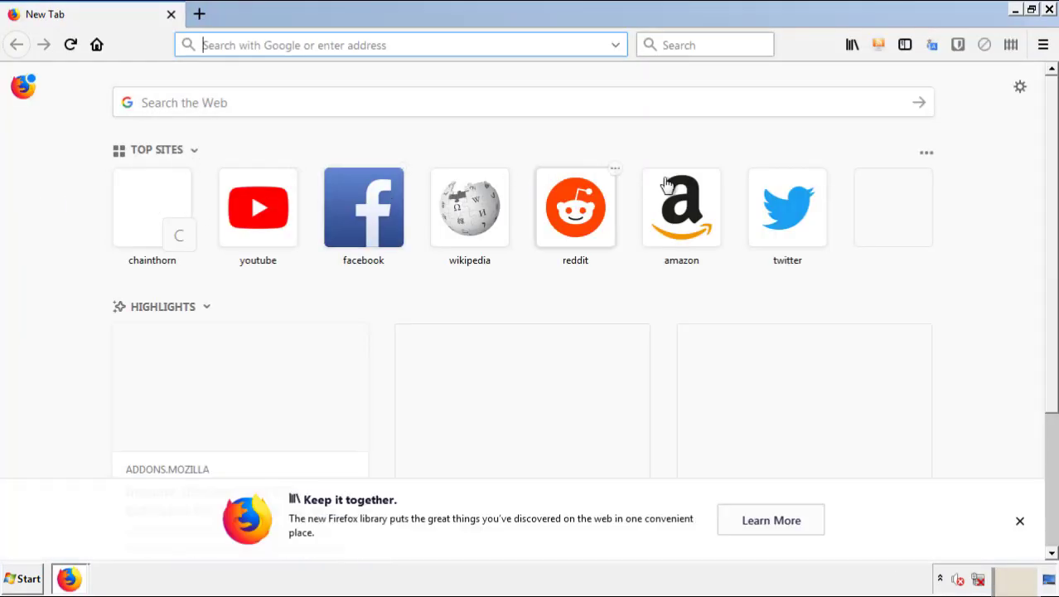
{"action": "left_click", "coordinate": [1044, 45]}
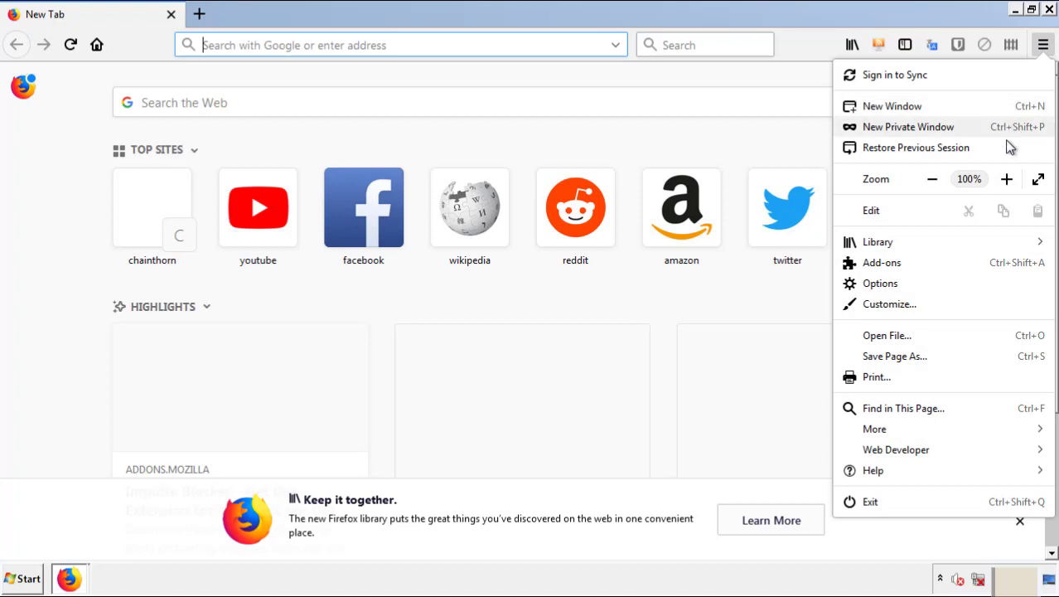
{"action": "left_click", "coordinate": [882, 263]}
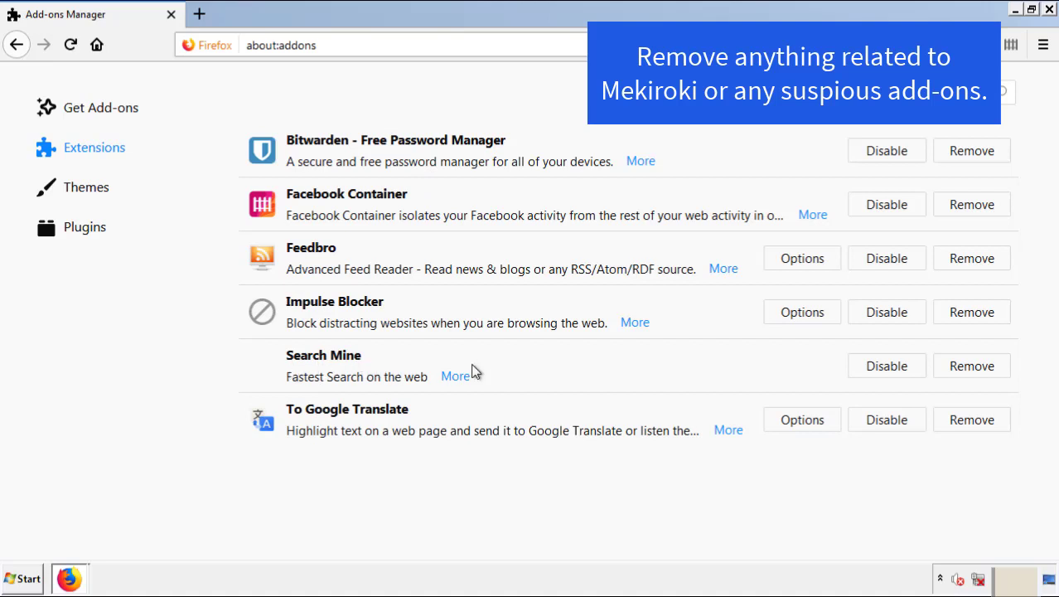
{"action": "left_click", "coordinate": [969, 370]}
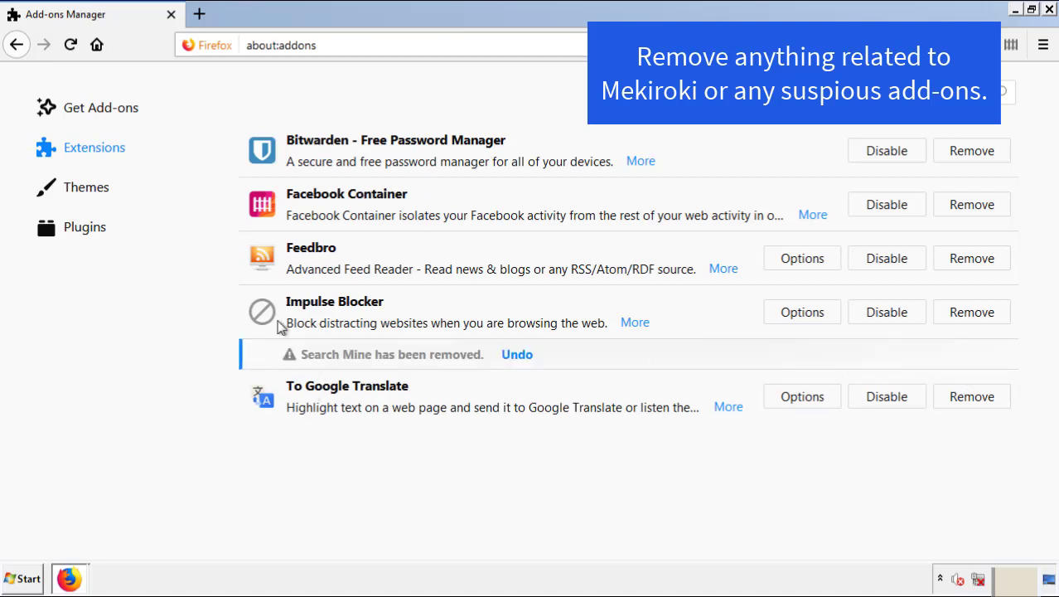
{"action": "left_click", "coordinate": [1050, 11]}
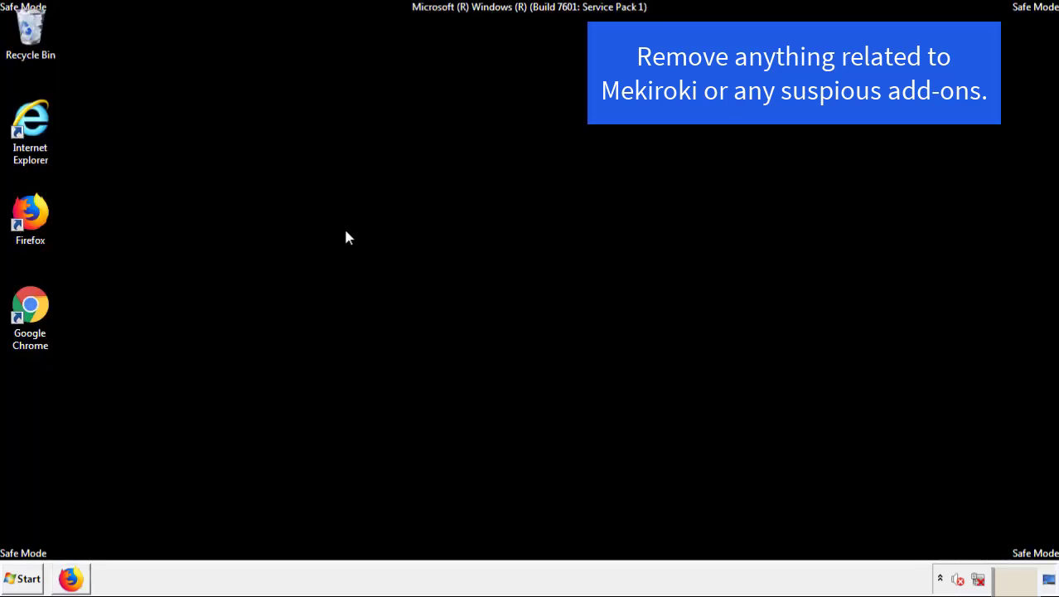
Remove the Search Mine extension from Chrome's Extensions page and confirm the removal
{"action": "double_click", "coordinate": [29, 323]}
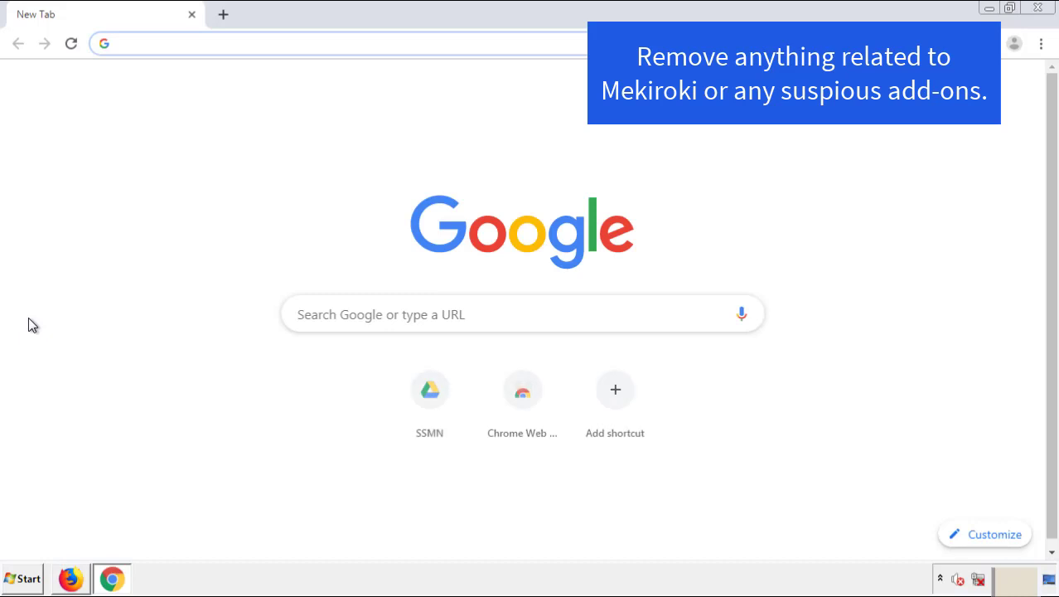
{"action": "left_click", "coordinate": [1041, 44]}
{"action": "mouse_move", "coordinate": [950, 294]}
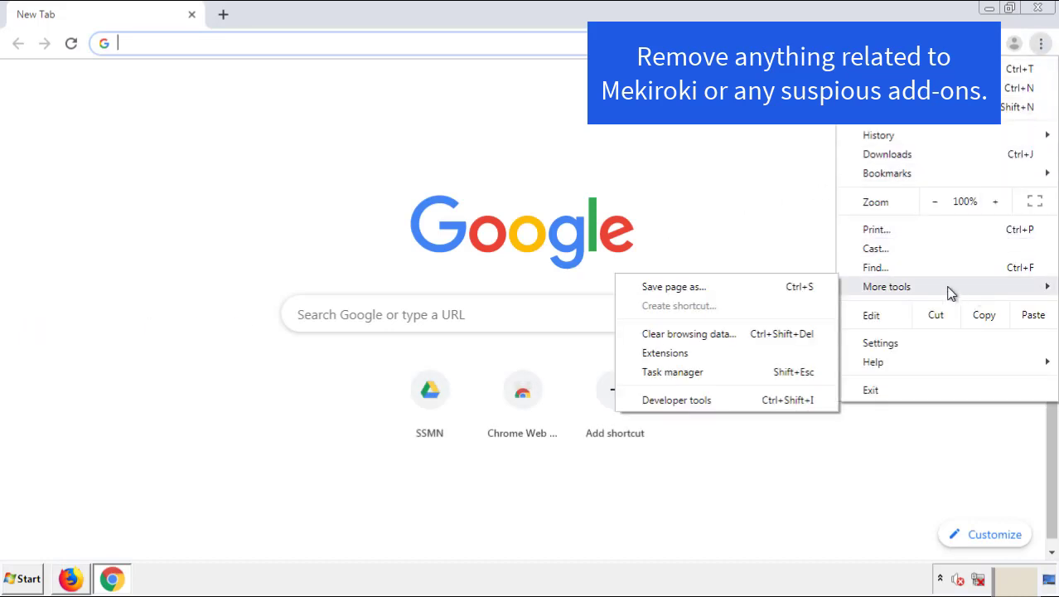
{"action": "left_click", "coordinate": [673, 352]}
{"action": "scroll", "coordinate": [301, 277], "scroll_direction": "down", "scroll_amount": 10}
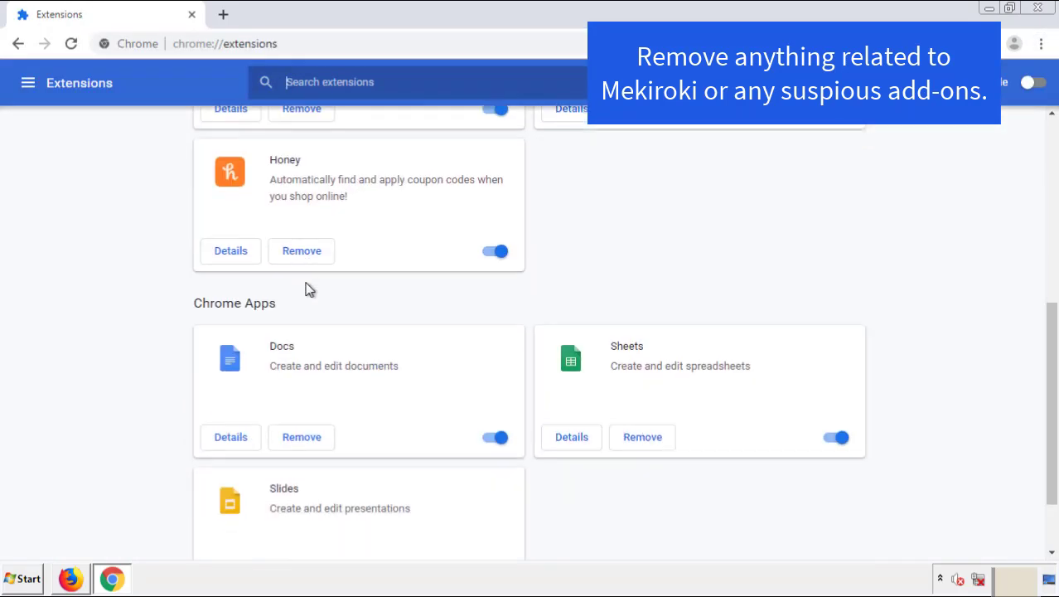
{"action": "scroll", "coordinate": [399, 303], "scroll_direction": "up", "scroll_amount": 10}
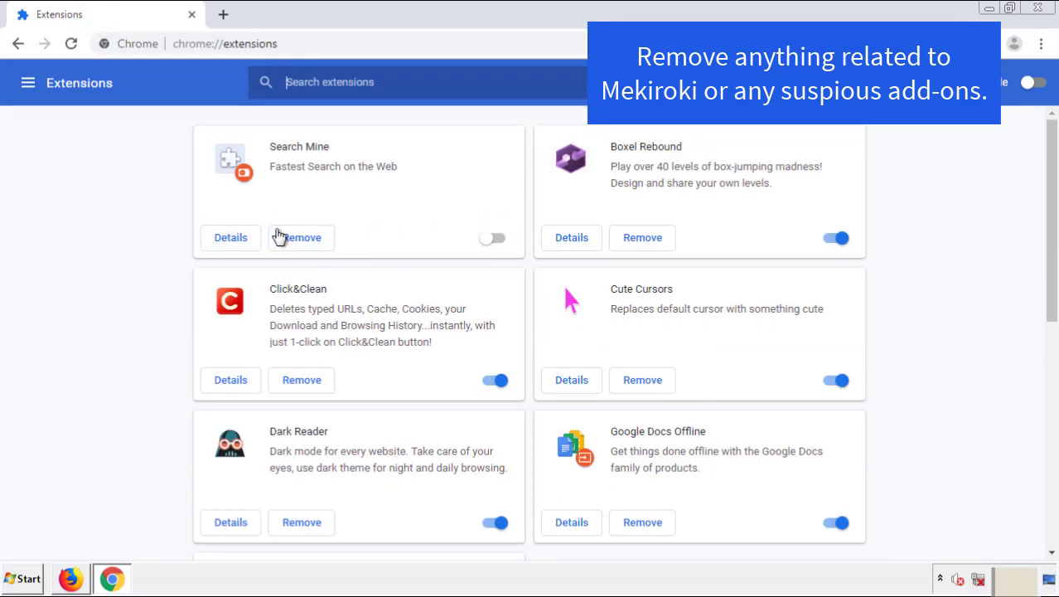
{"action": "left_click", "coordinate": [300, 240]}
{"action": "left_click", "coordinate": [594, 132]}
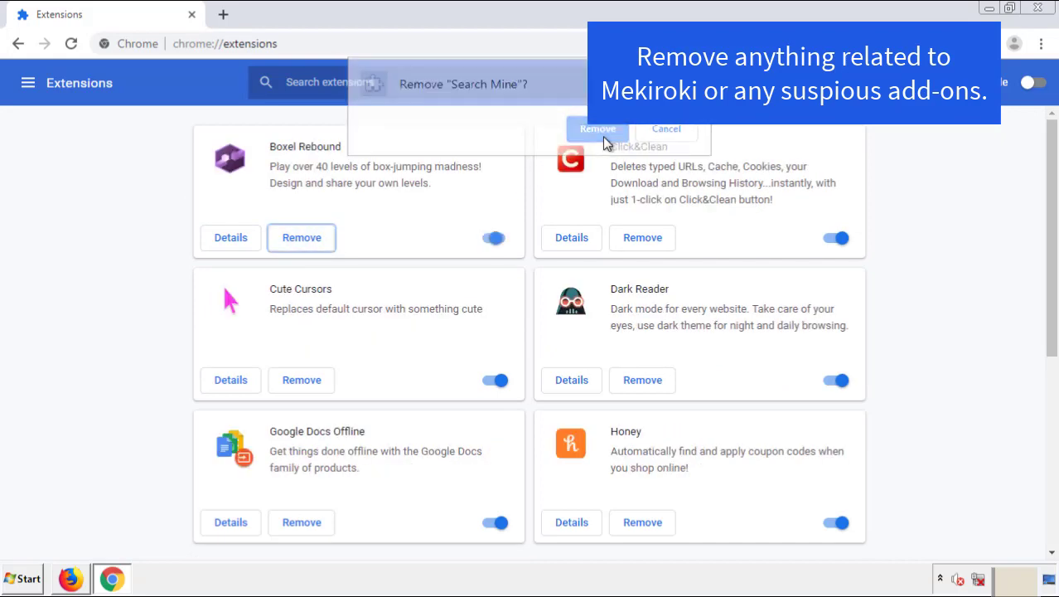
Close Google Chrome and restart Windows 7 from the Start menu's shutdown options
{"action": "left_click", "coordinate": [1046, 12]}
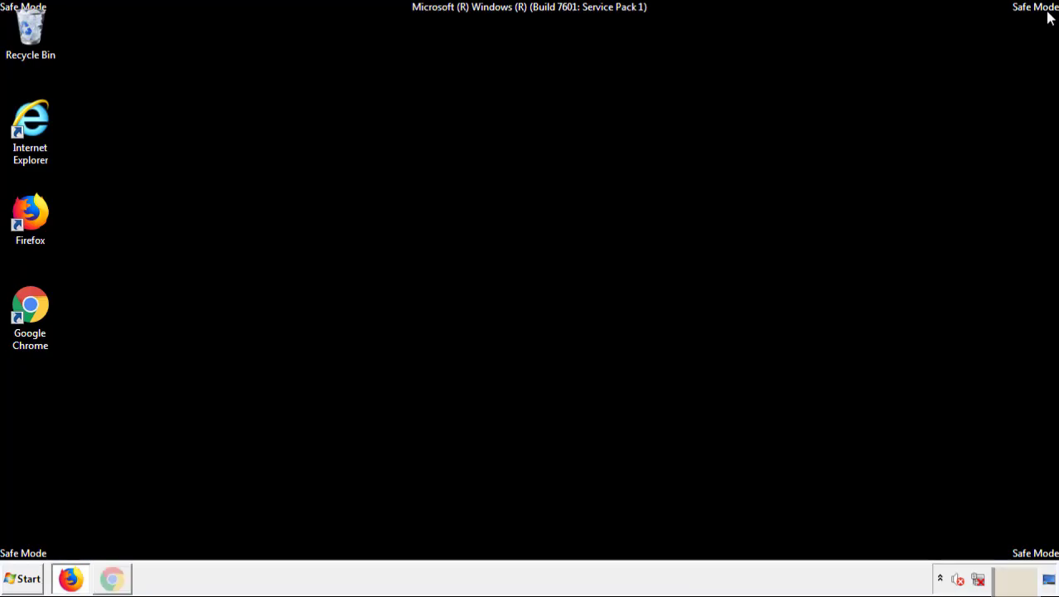
{"action": "left_click", "coordinate": [29, 580]}
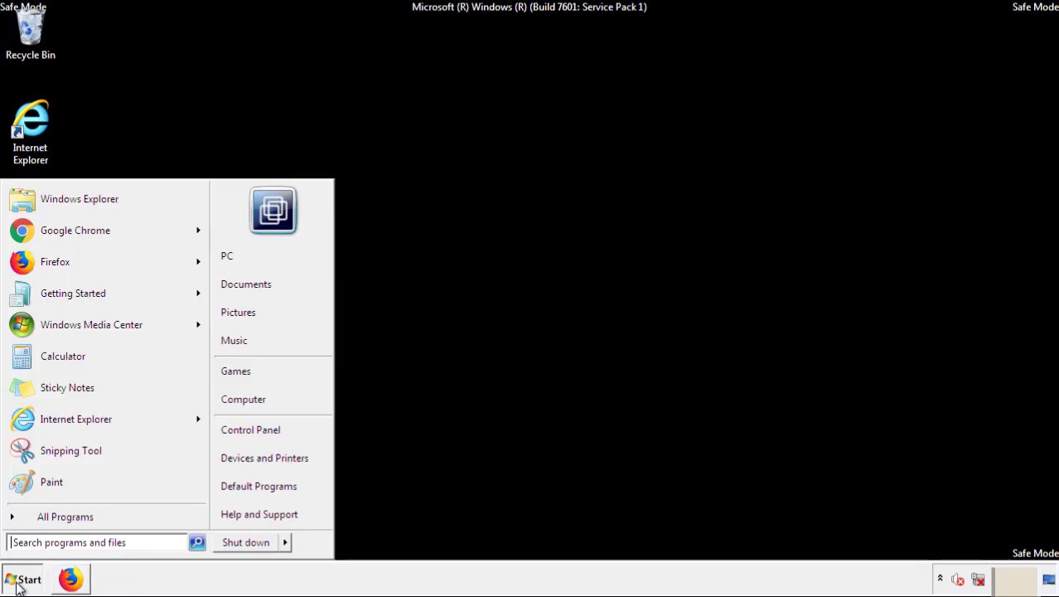
{"action": "left_click", "coordinate": [287, 544]}
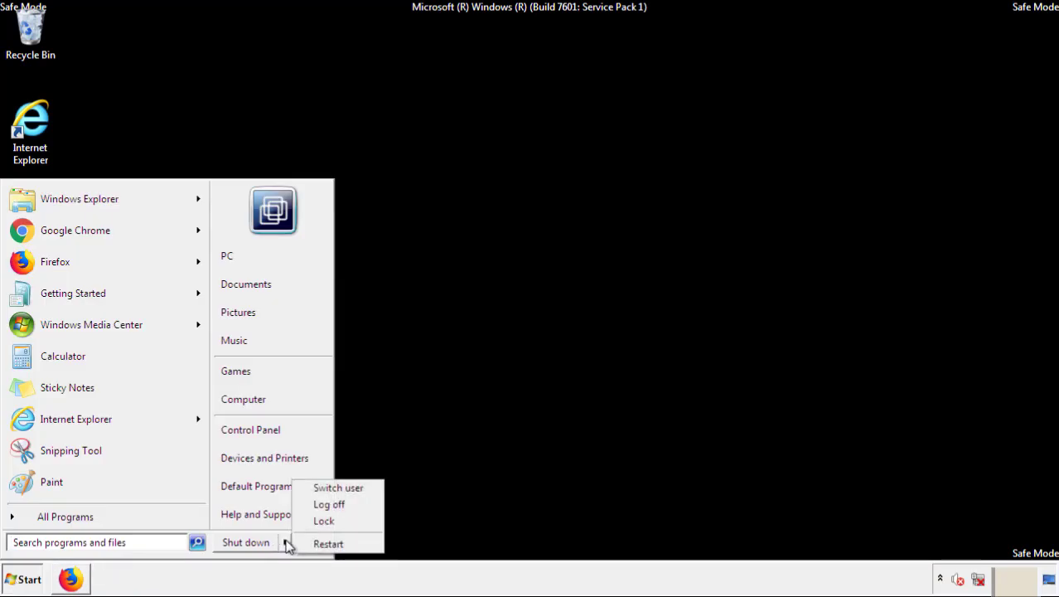
{"action": "left_click", "coordinate": [330, 543]}
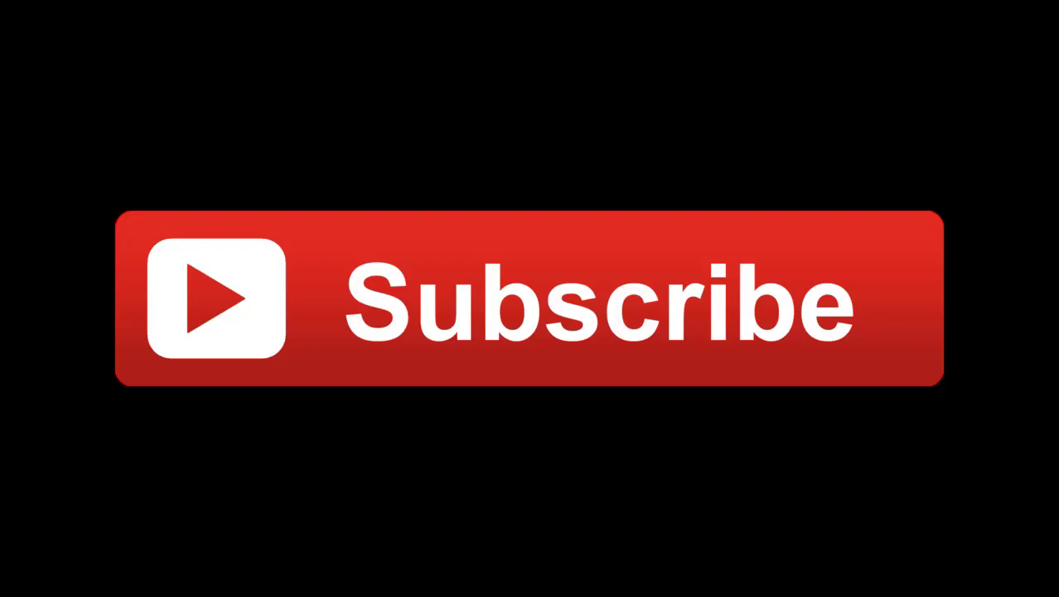